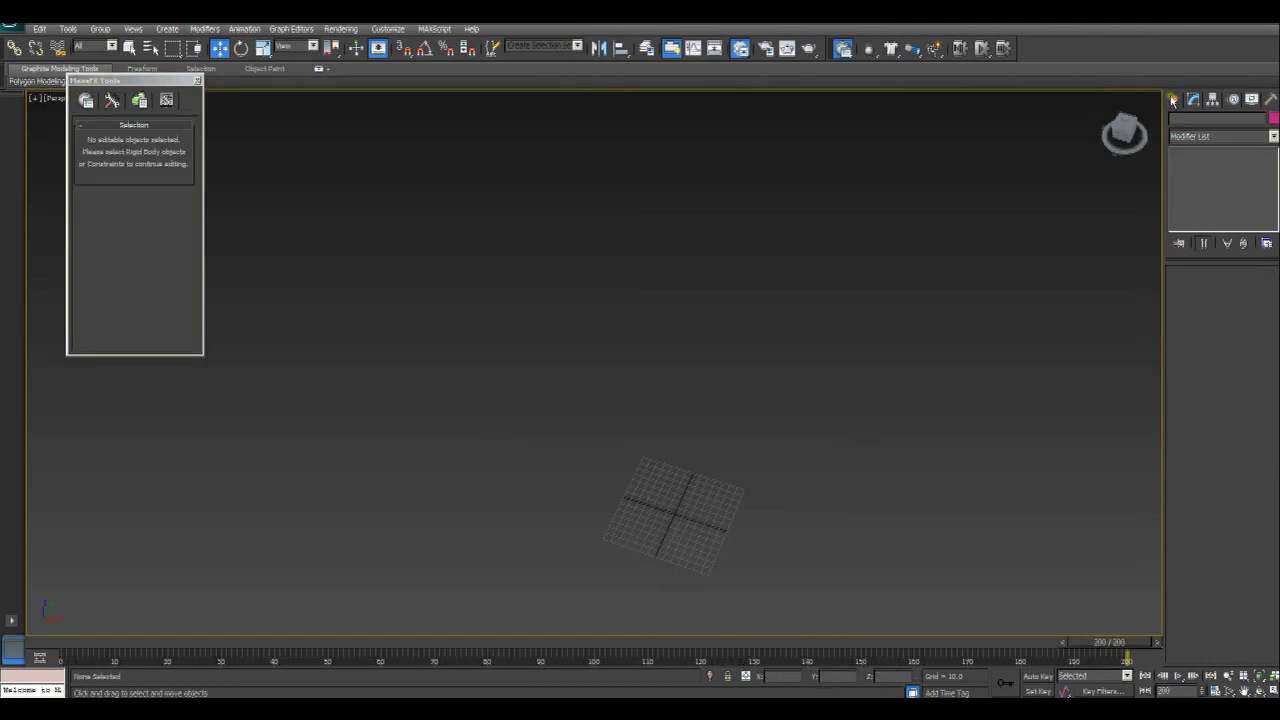
Create a long flat box on the grid
{"action": "left_click", "coordinate": [1173, 99]}
{"action": "left_click", "coordinate": [1198, 188]}
{"action": "middle_click_drag", "start_coordinate": [726, 417], "coordinate": [574, 409], "text": "alt"}
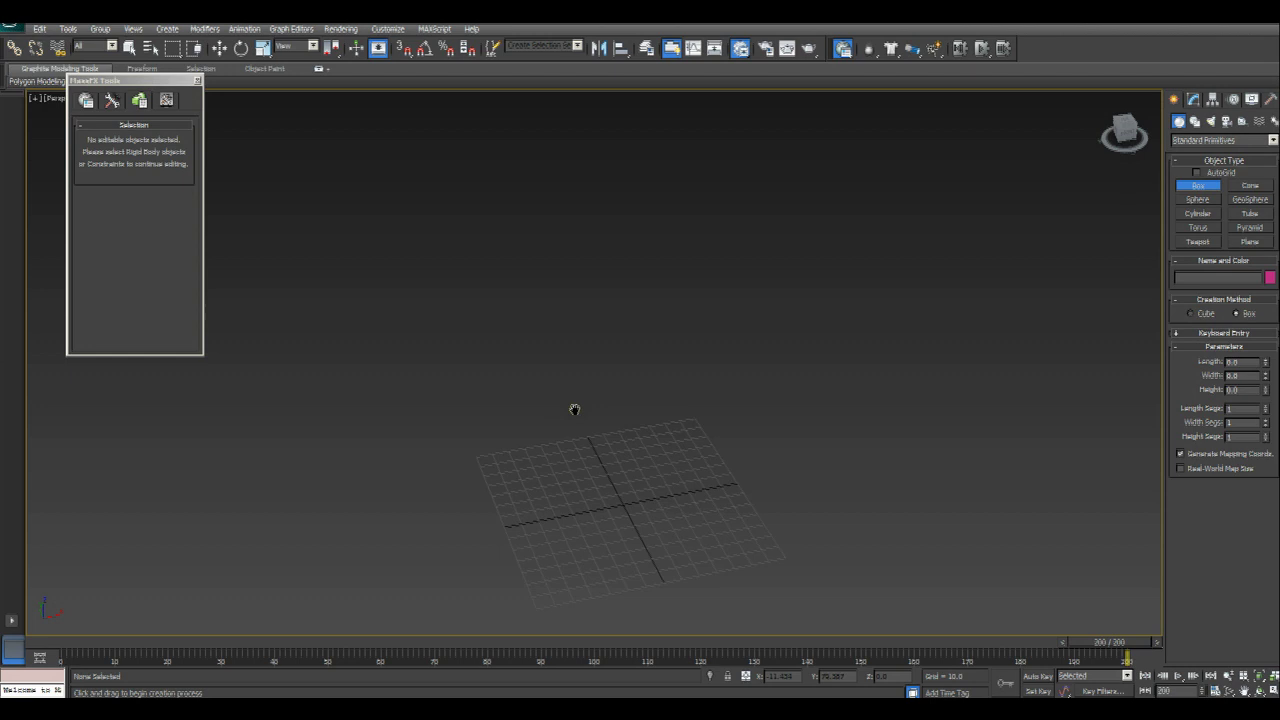
{"action": "left_click_drag", "start_coordinate": [578, 432], "coordinate": [700, 590]}
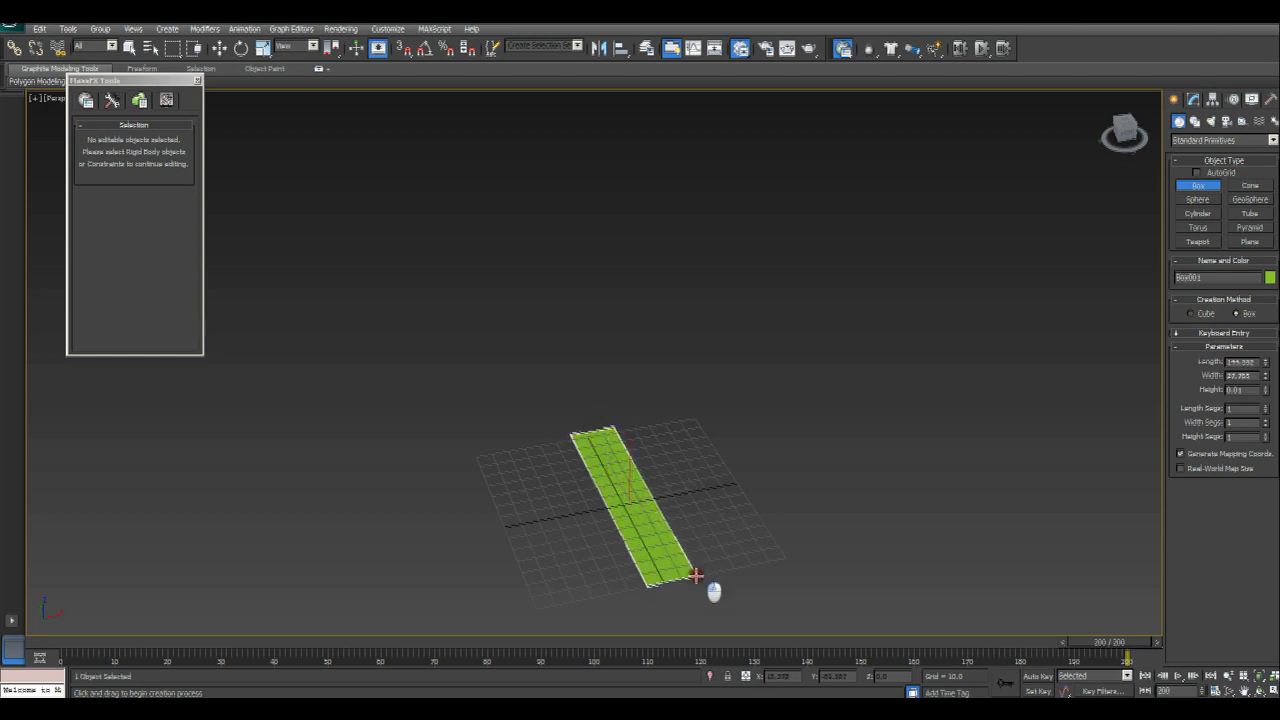
{"action": "left_click", "coordinate": [763, 531]}
Clone the box along X so a copy sits opposite the first
{"action": "middle_click_drag", "start_coordinate": [763, 531], "coordinate": [770, 481], "text": "alt"}
{"action": "key", "text": "w"}
{"action": "mouse_move", "coordinate": [755, 478]}
{"action": "left_mouse_down"}
{"action": "mouse_move", "coordinate": [608, 485]}
{"action": "mouse_move", "coordinate": [877, 497]}
{"action": "mouse_move", "coordinate": [853, 485]}
{"action": "left_mouse_up"}
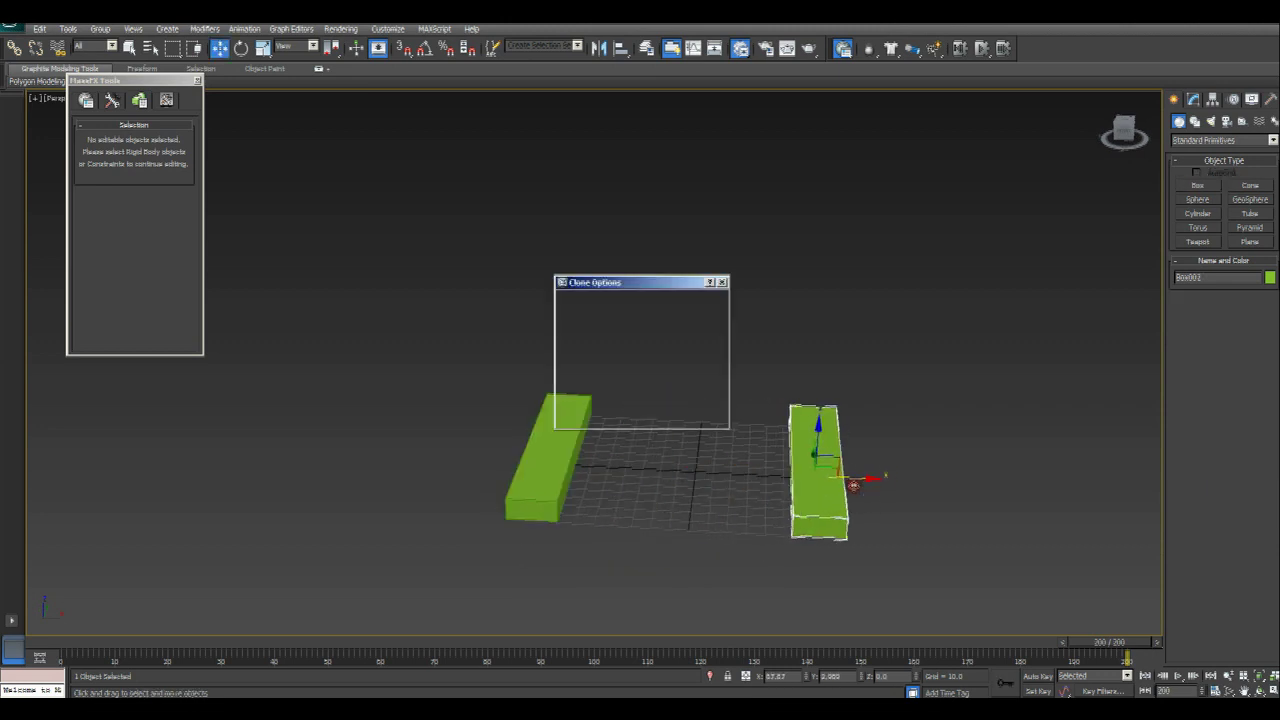
Confirm the copy as Box002 and lift both boxes high above the grid
{"action": "left_click", "coordinate": [634, 414]}
{"action": "left_click", "coordinate": [530, 447], "text": "ctrl"}
{"action": "left_click_drag", "start_coordinate": [698, 445], "coordinate": [720, 220]}
{"action": "middle_click_drag", "start_coordinate": [786, 329], "coordinate": [696, 378], "text": "alt"}
Turn on Auto Key and deselect both boxes
{"action": "left_click", "coordinate": [1037, 676]}
{"action": "middle_click_drag", "start_coordinate": [803, 418], "coordinate": [702, 450], "text": "alt"}
{"action": "left_click", "coordinate": [718, 417]}
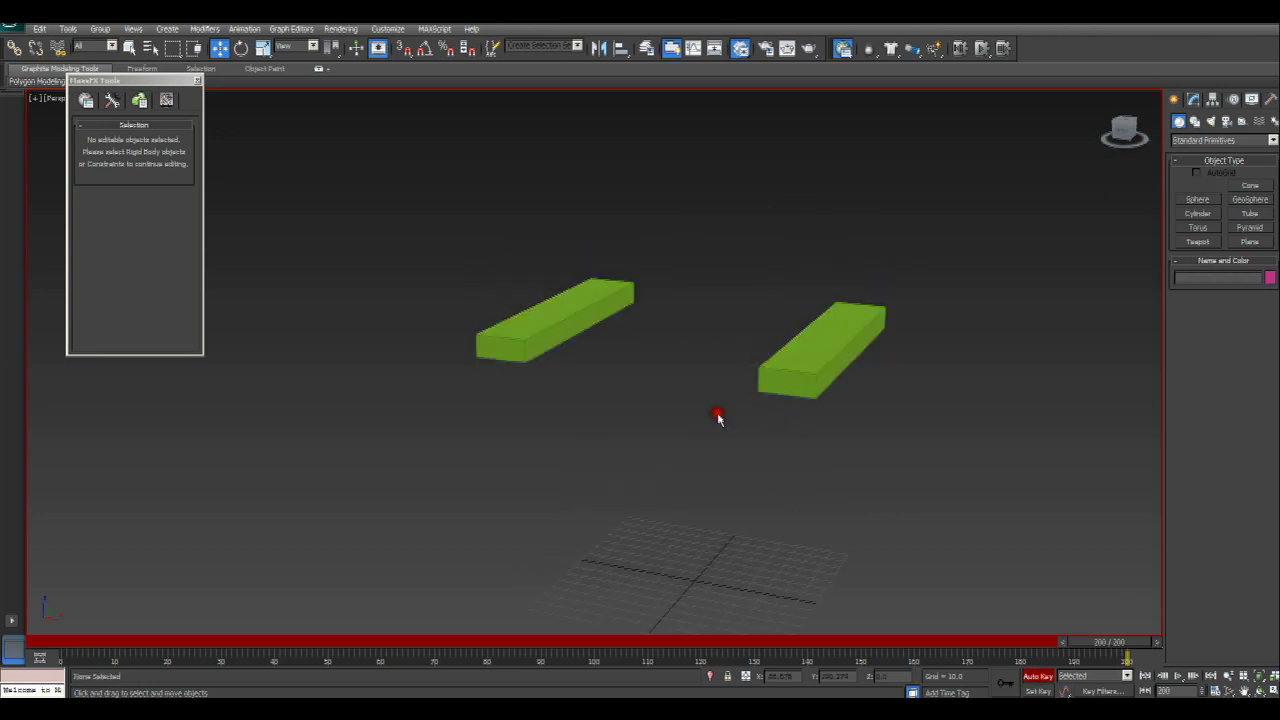
At frame 200, slide Box002 right and Box001 left along X
{"action": "left_click", "coordinate": [843, 344]}
{"action": "scroll", "coordinate": [770, 404], "scroll_direction": "down", "scroll_amount": 3}
{"action": "middle_click_drag", "start_coordinate": [711, 414], "coordinate": [686, 396], "text": "alt"}
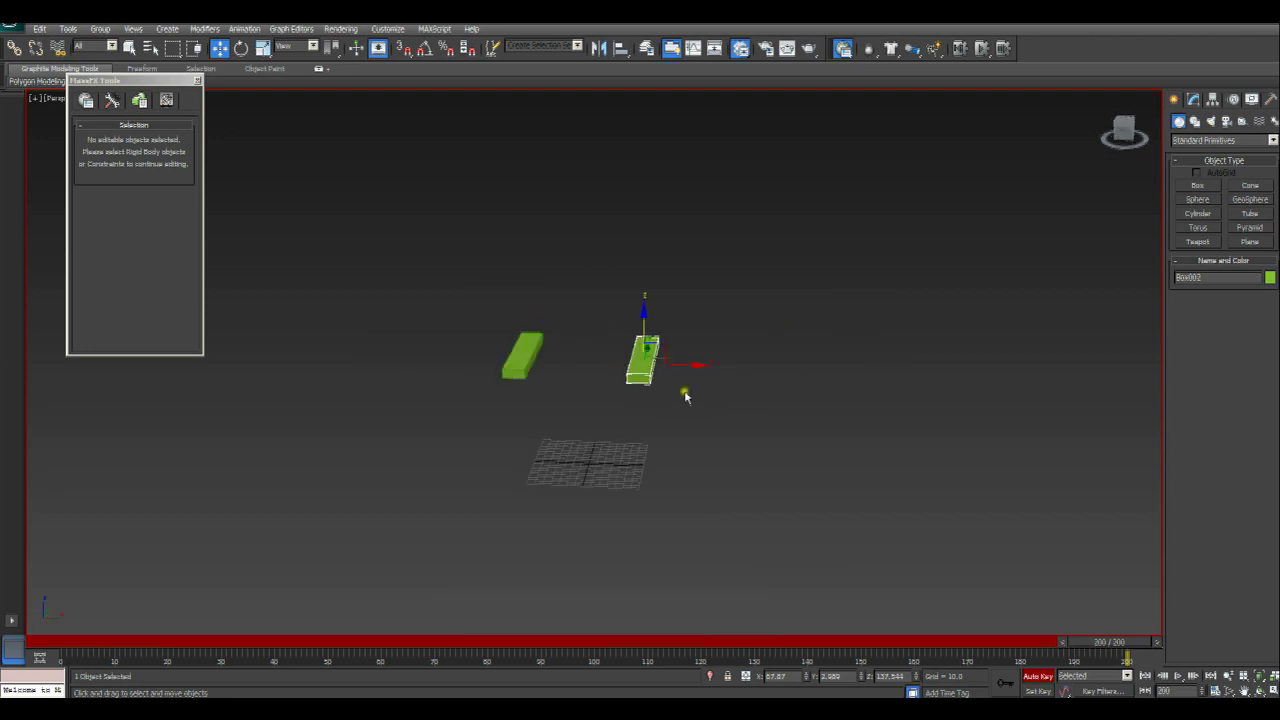
{"action": "left_click_drag", "start_coordinate": [687, 367], "coordinate": [808, 391]}
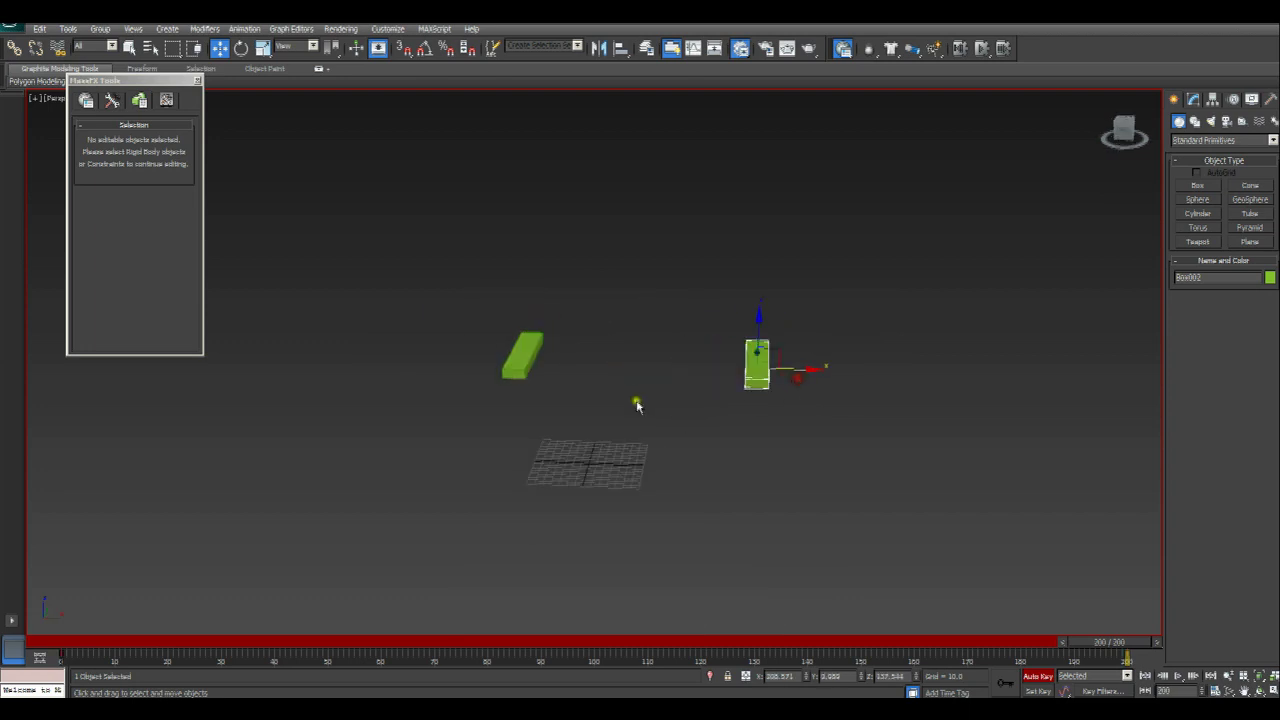
{"action": "middle_click_drag", "start_coordinate": [637, 406], "coordinate": [634, 408]}
{"action": "left_click", "coordinate": [588, 383]}
{"action": "left_click_drag", "start_coordinate": [637, 377], "coordinate": [538, 382]}
{"action": "middle_click_drag", "start_coordinate": [538, 382], "coordinate": [616, 380], "text": "alt"}
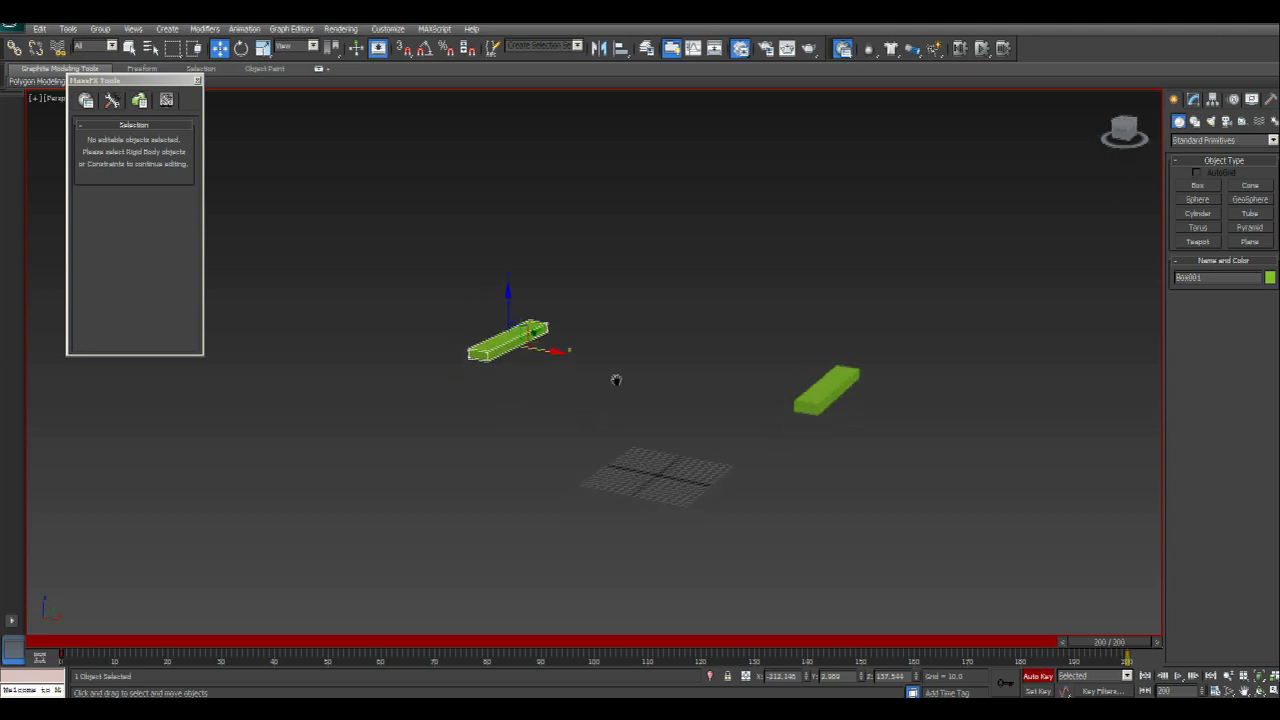
Scrub the timeline back to frame 0 and turn off Auto Key
{"action": "left_click_drag", "start_coordinate": [1103, 652], "coordinate": [770, 665]}
{"action": "left_click_drag", "start_coordinate": [706, 690], "coordinate": [40, 660]}
{"action": "key", "text": "w"}
{"action": "left_click", "coordinate": [1034, 676]}
Draw a 20×20-segment plane in Top view spanning the gap between the boxes
{"action": "key", "text": "t"}
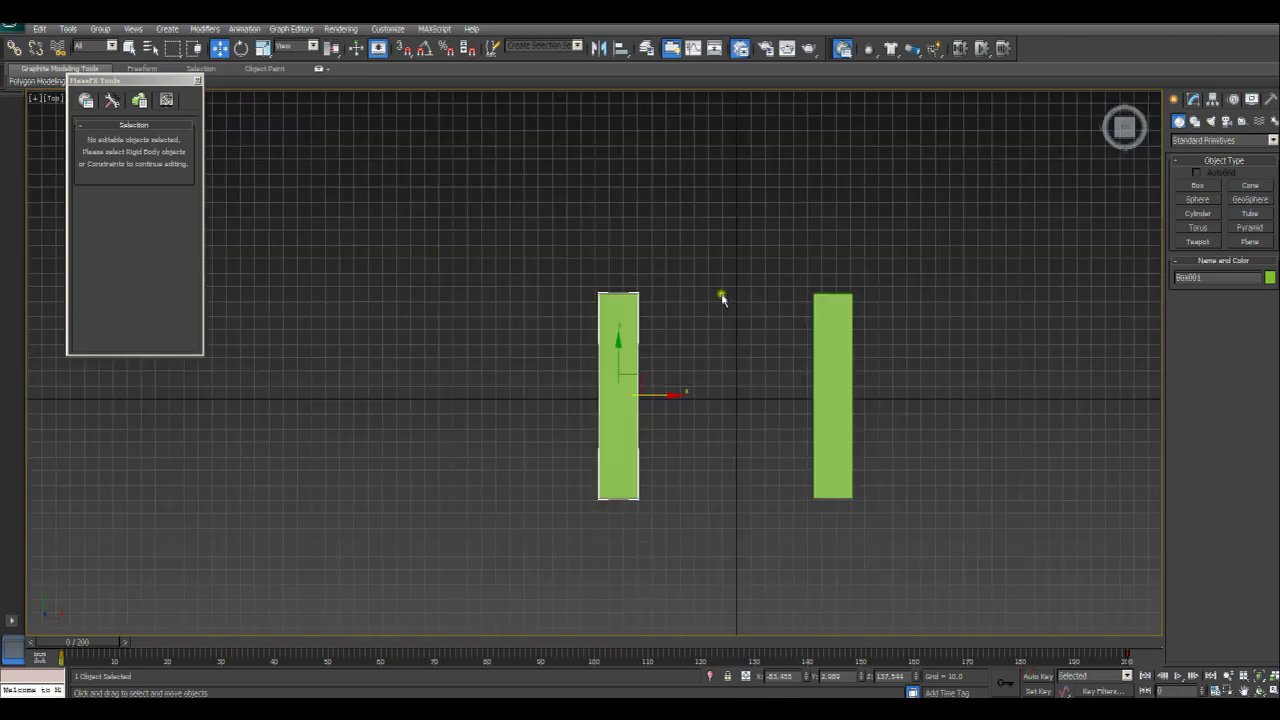
{"action": "scroll", "coordinate": [480, 263], "scroll_direction": "up", "scroll_amount": 4}
{"action": "left_click", "coordinate": [1249, 241]}
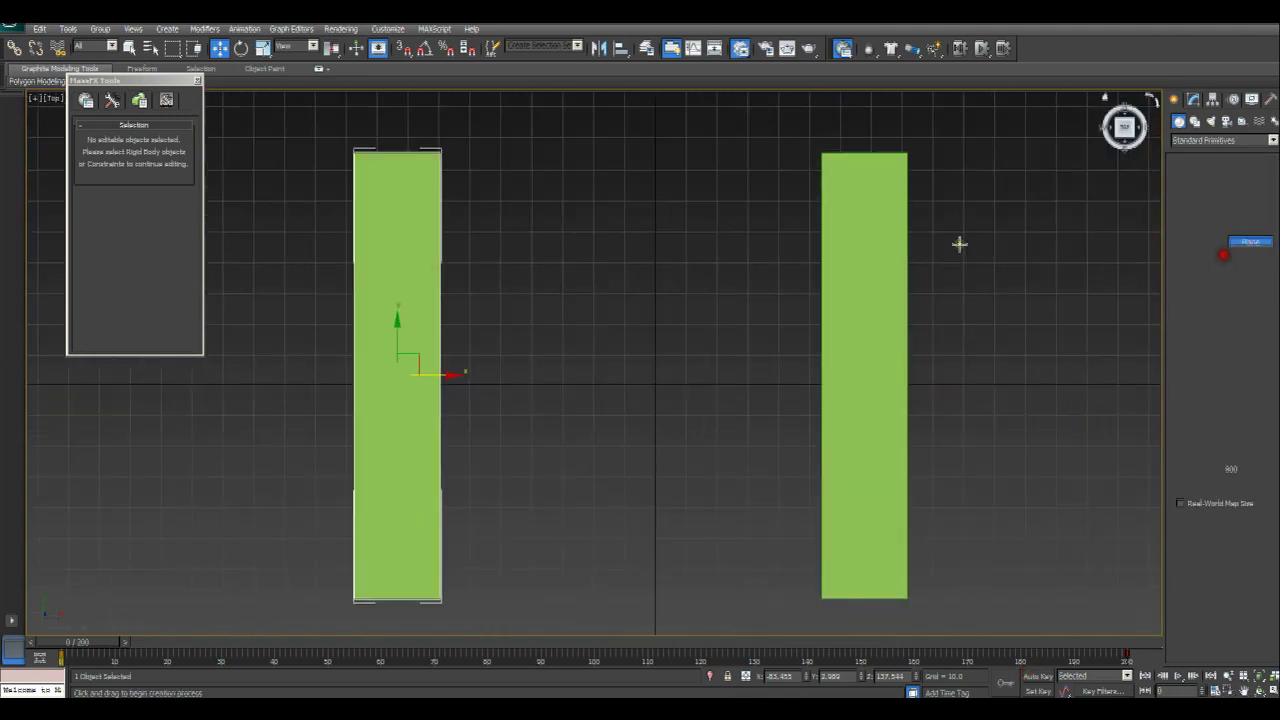
{"action": "left_click_drag", "start_coordinate": [436, 150], "coordinate": [818, 594]}
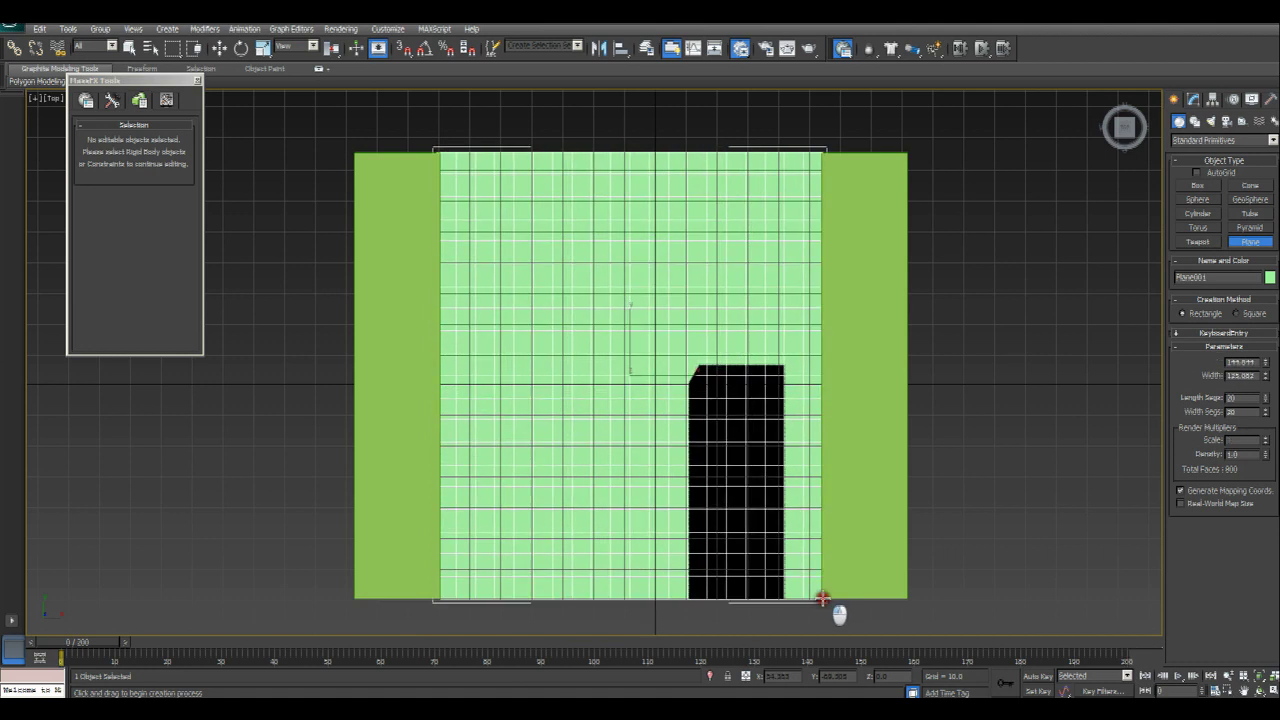
{"action": "middle_click_drag", "start_coordinate": [744, 385], "coordinate": [726, 246]}
{"action": "scroll", "coordinate": [741, 392], "scroll_direction": "up", "scroll_amount": 3}
{"action": "key", "text": "p"}
{"action": "right_click", "coordinate": [706, 257]}
Raise Plane001 level with the boxes and set it as mCloth
{"action": "key", "text": "w"}
{"action": "middle_click_drag", "start_coordinate": [657, 303], "coordinate": [656, 488], "text": "alt"}
{"action": "left_click_drag", "start_coordinate": [656, 488], "coordinate": [584, 141]}
{"action": "middle_click_drag", "start_coordinate": [586, 143], "coordinate": [641, 287], "text": "alt"}
{"action": "key", "text": "t"}
{"action": "left_click", "coordinate": [891, 49]}
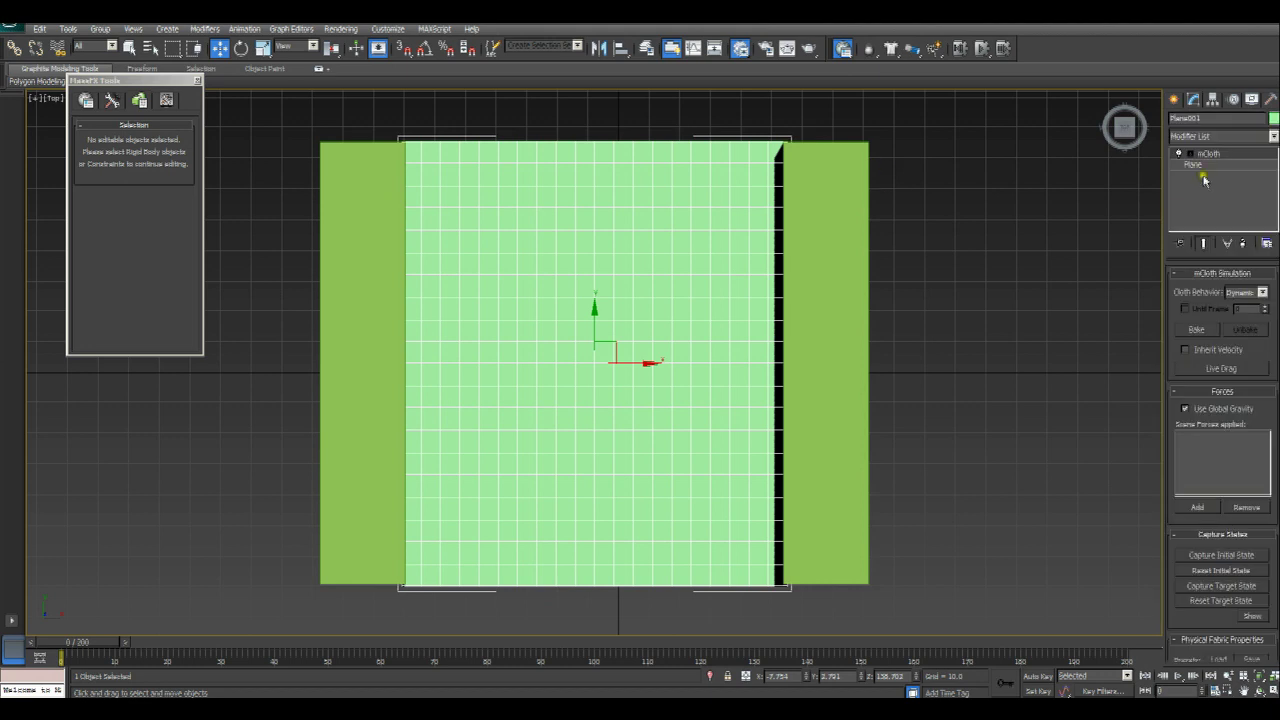
Group Plane001's 21 right-edge vertices as 'rightside' and node-constrain them to Box002
{"action": "left_click", "coordinate": [1179, 154]}
{"action": "left_click", "coordinate": [1216, 165]}
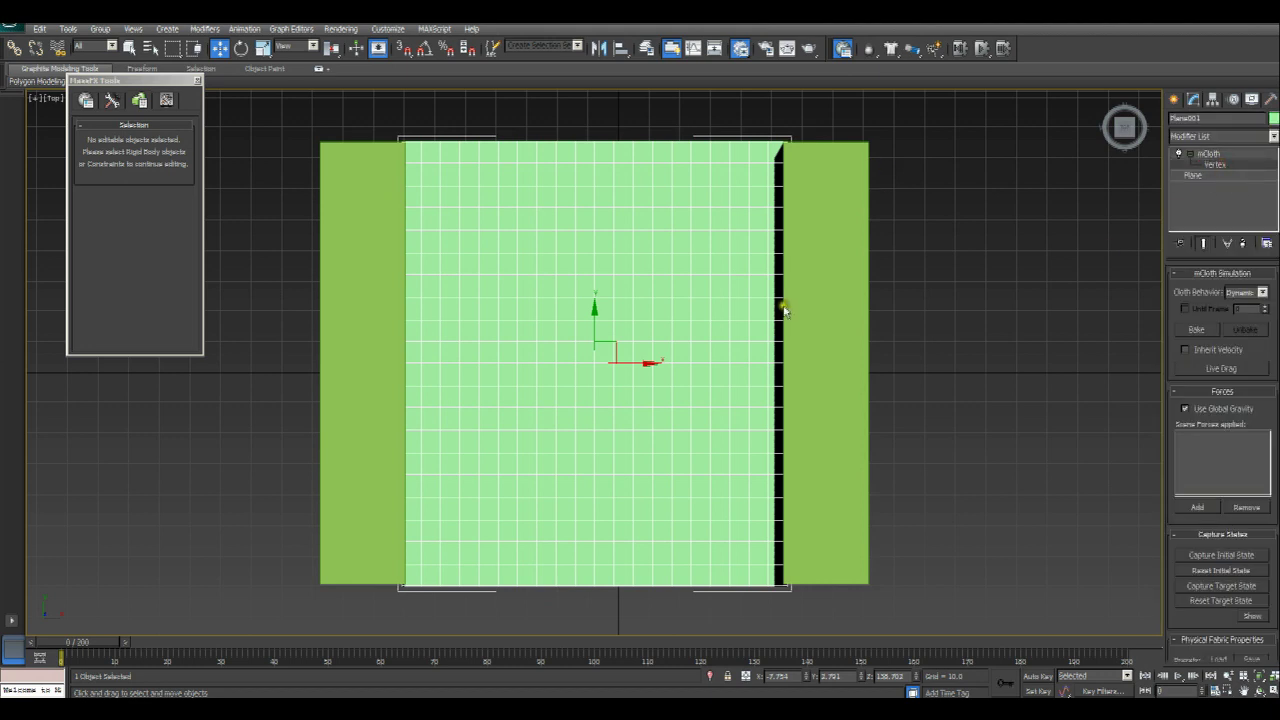
{"action": "left_click_drag", "start_coordinate": [851, 104], "coordinate": [785, 680]}
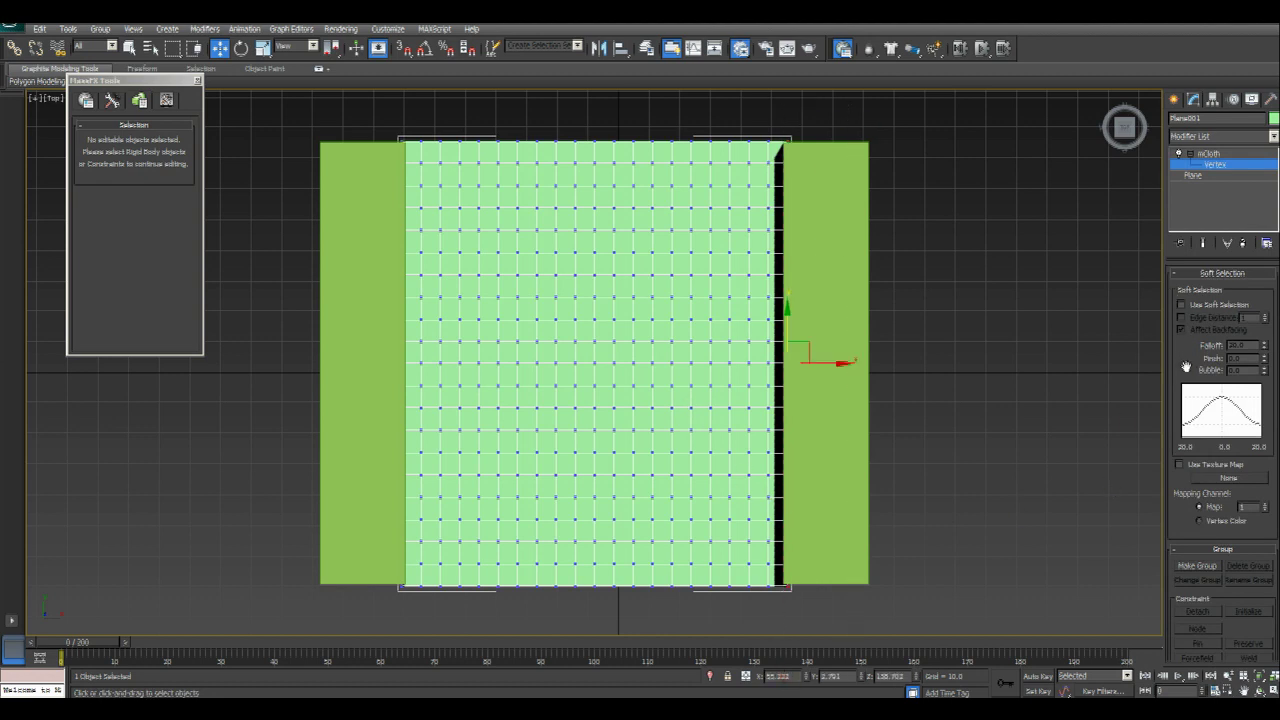
{"action": "scroll", "coordinate": [1186, 367], "scroll_direction": "down", "scroll_amount": 5}
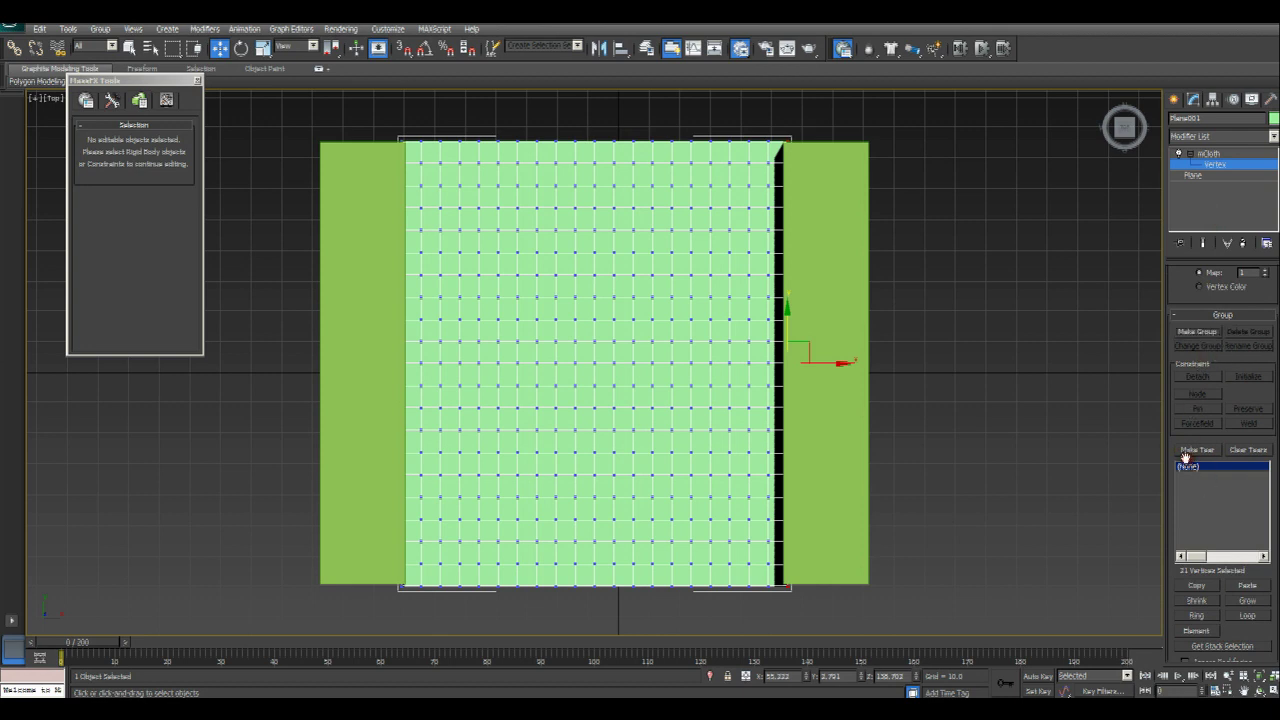
{"action": "left_click", "coordinate": [1196, 333]}
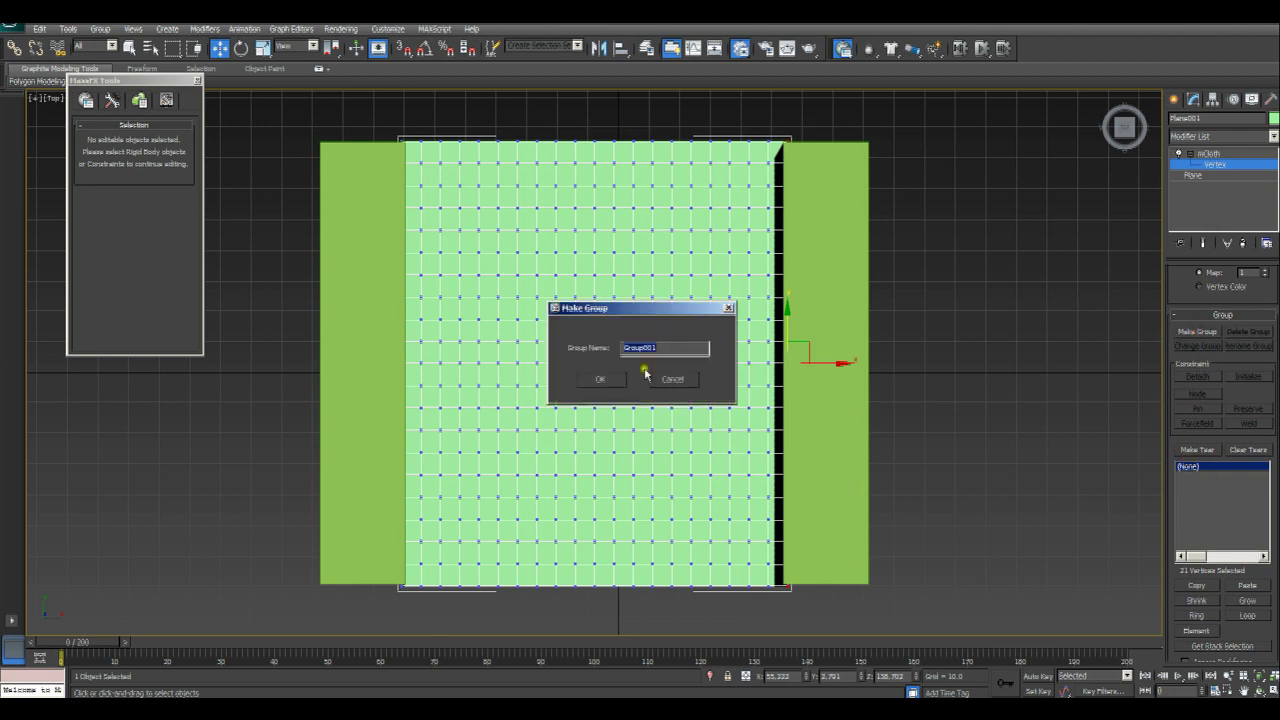
{"action": "type", "text": "rightside"}
{"action": "key", "text": "Return"}
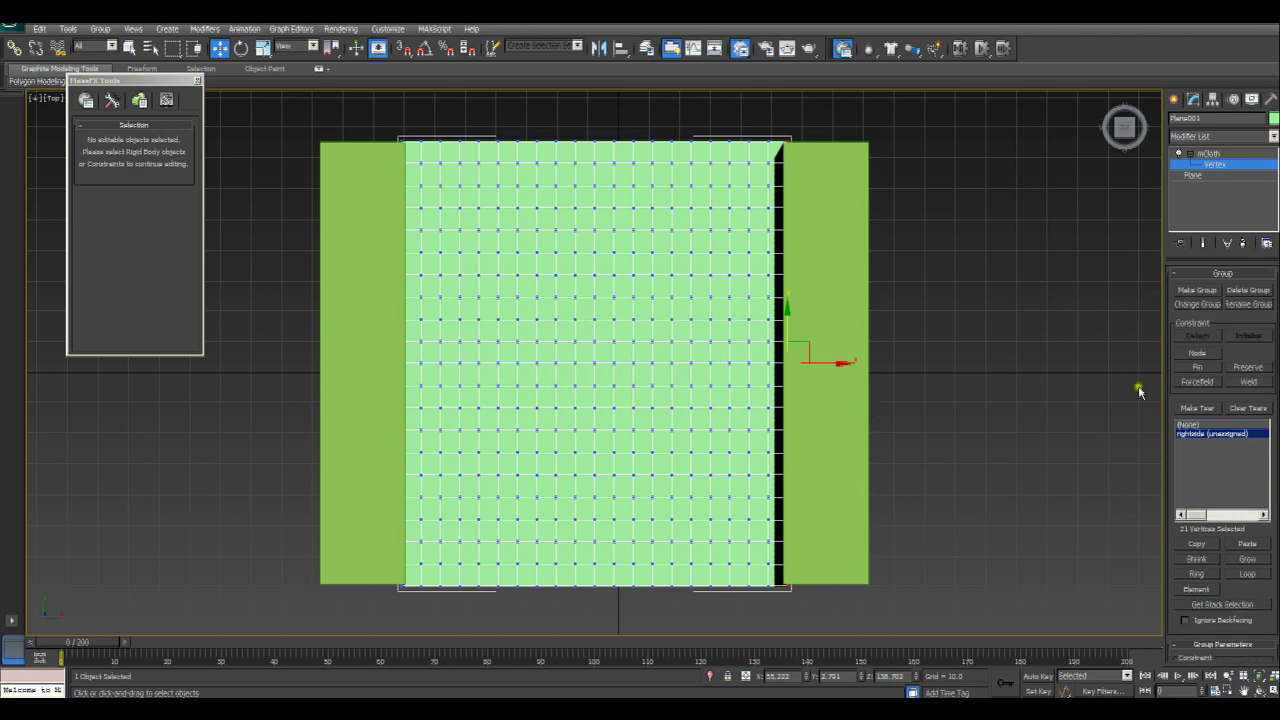
{"action": "left_click", "coordinate": [1198, 354]}
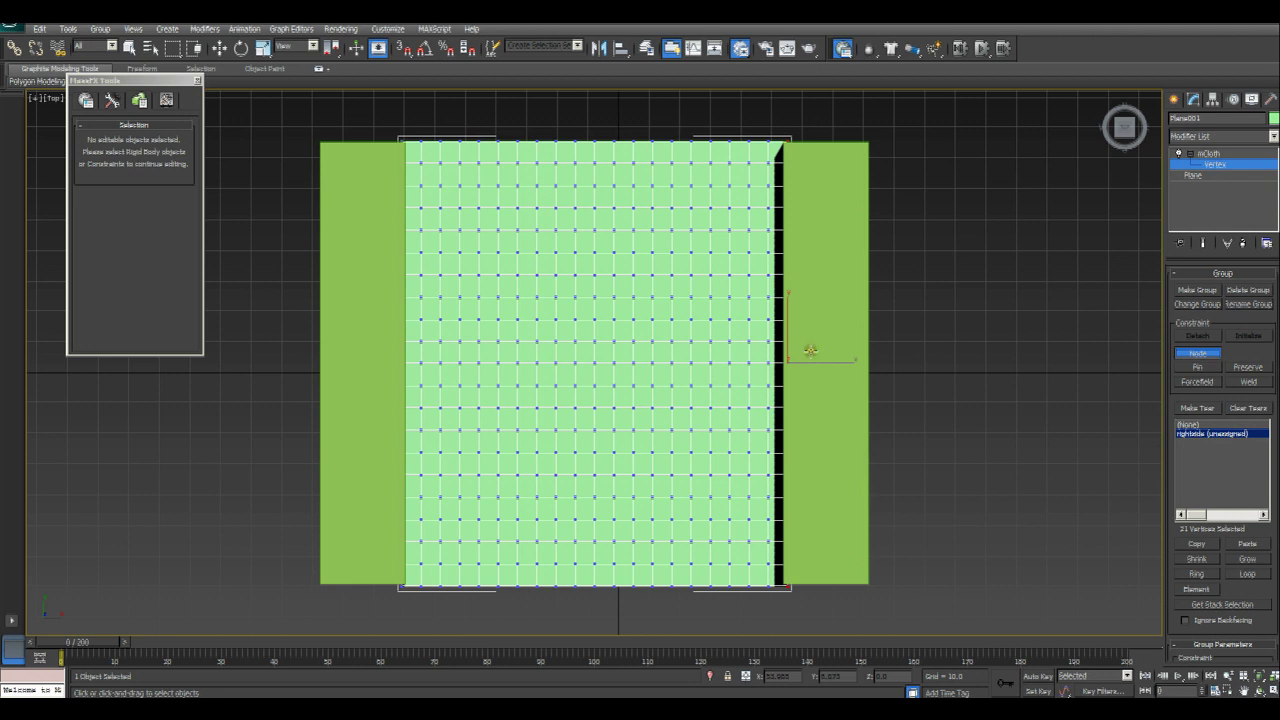
{"action": "left_click", "coordinate": [823, 353]}
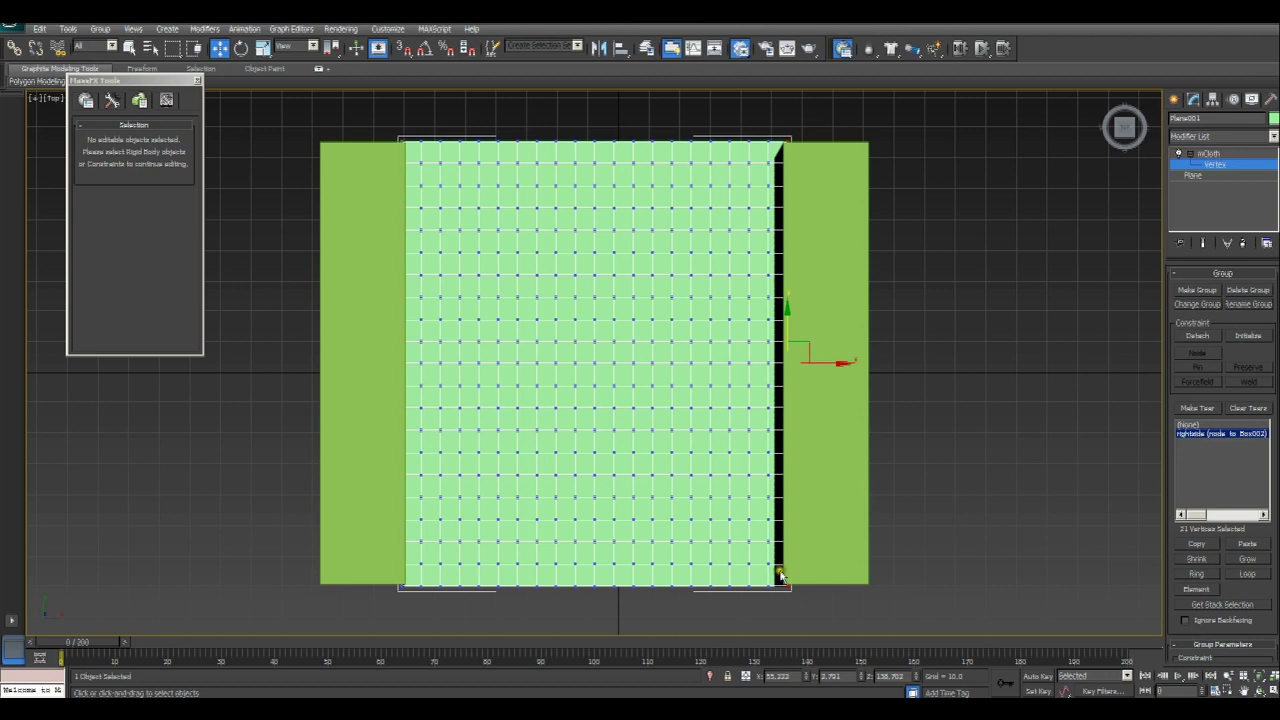
Run a test simulation with the cloth hanging from Box002, then reset it
{"action": "middle_click_drag", "start_coordinate": [852, 378], "coordinate": [854, 315], "text": "alt"}
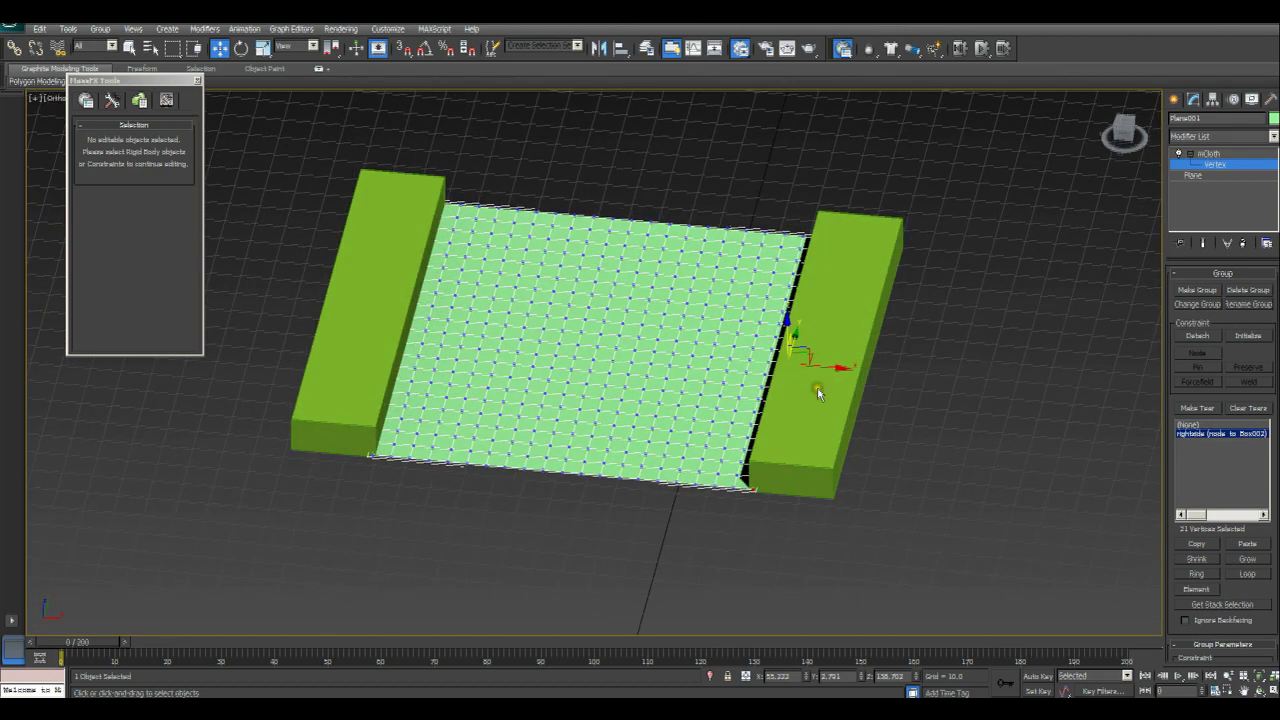
{"action": "key", "text": "p"}
{"action": "scroll", "coordinate": [820, 380], "scroll_direction": "down", "scroll_amount": 5}
{"action": "middle_click_drag", "start_coordinate": [803, 380], "coordinate": [637, 378], "text": "alt"}
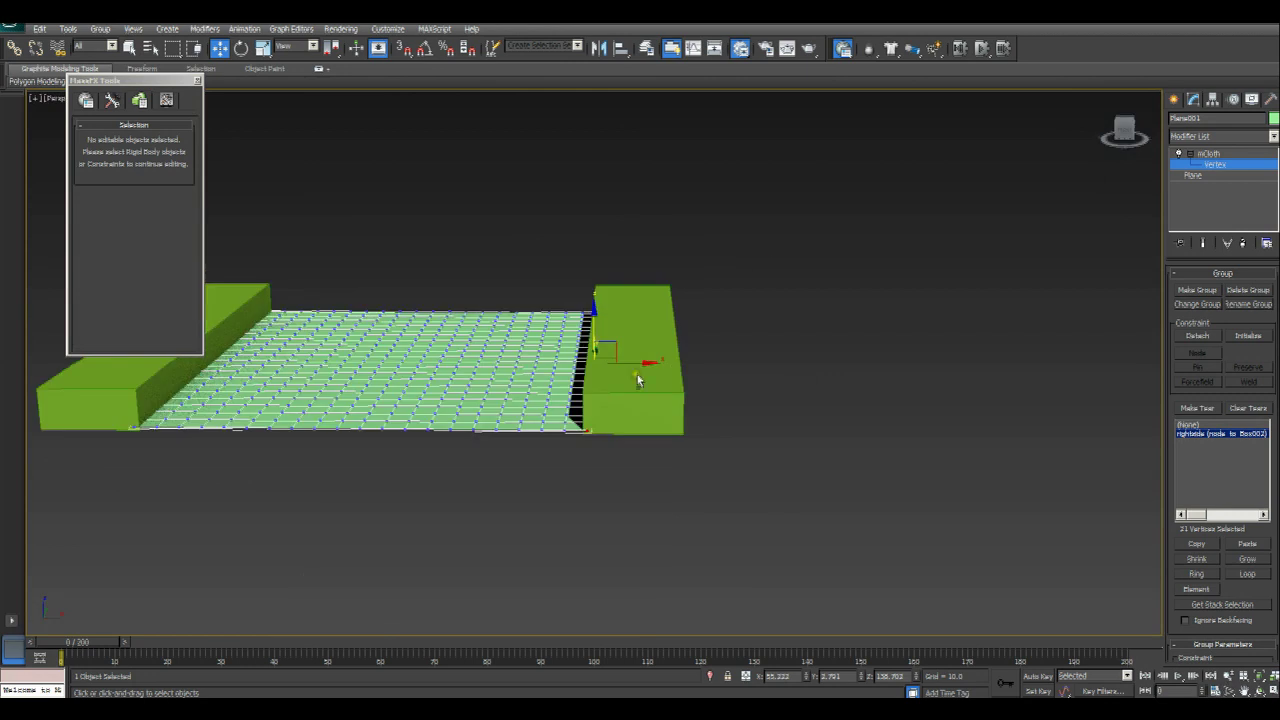
{"action": "left_click", "coordinate": [983, 49]}
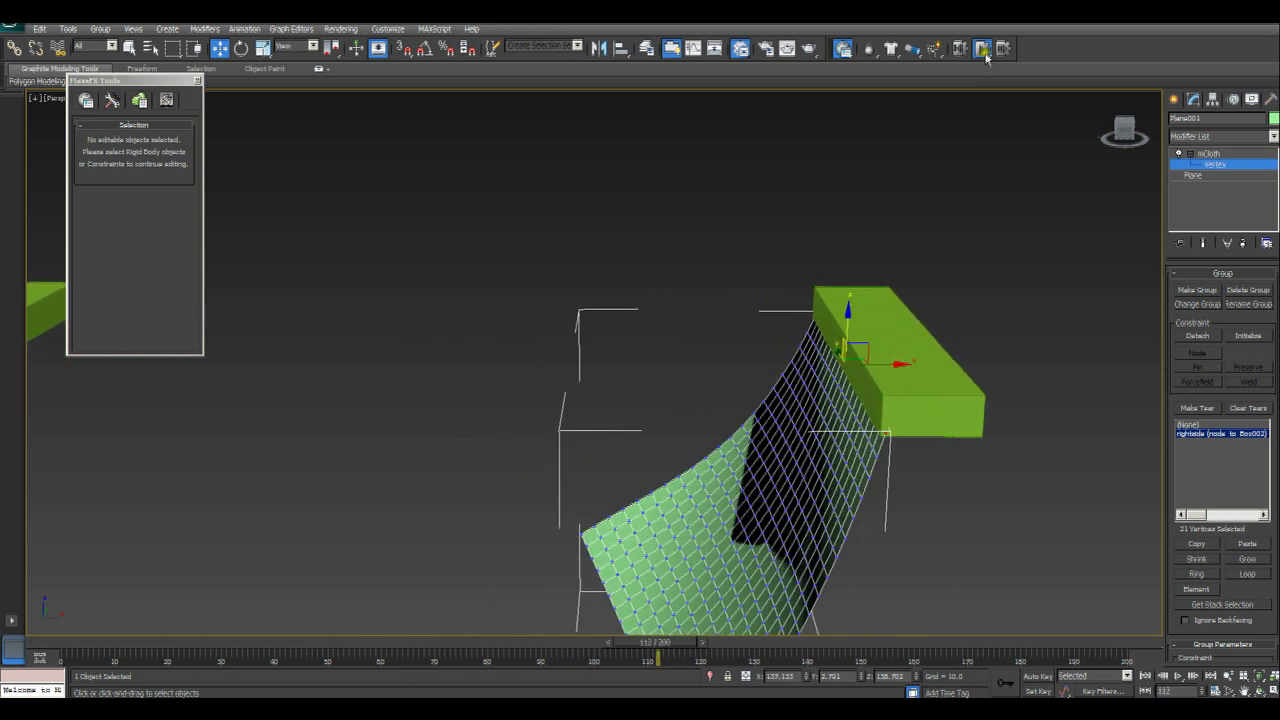
{"action": "left_click", "coordinate": [982, 50]}
{"action": "left_click", "coordinate": [960, 48]}
In Top view, select the vertex column along the cloth's left edge
{"action": "middle_click_drag", "start_coordinate": [520, 380], "coordinate": [671, 420], "text": "alt"}
{"action": "middle_click_drag", "start_coordinate": [523, 409], "coordinate": [968, 441], "text": "alt"}
{"action": "key", "text": "t"}
{"action": "scroll", "coordinate": [703, 386], "scroll_direction": "down", "scroll_amount": 1}
{"action": "middle_click_drag", "start_coordinate": [703, 386], "coordinate": [751, 291]}
{"action": "scroll", "coordinate": [719, 236], "scroll_direction": "up", "scroll_amount": 1}
{"action": "left_click_drag", "start_coordinate": [659, 130], "coordinate": [745, 688]}
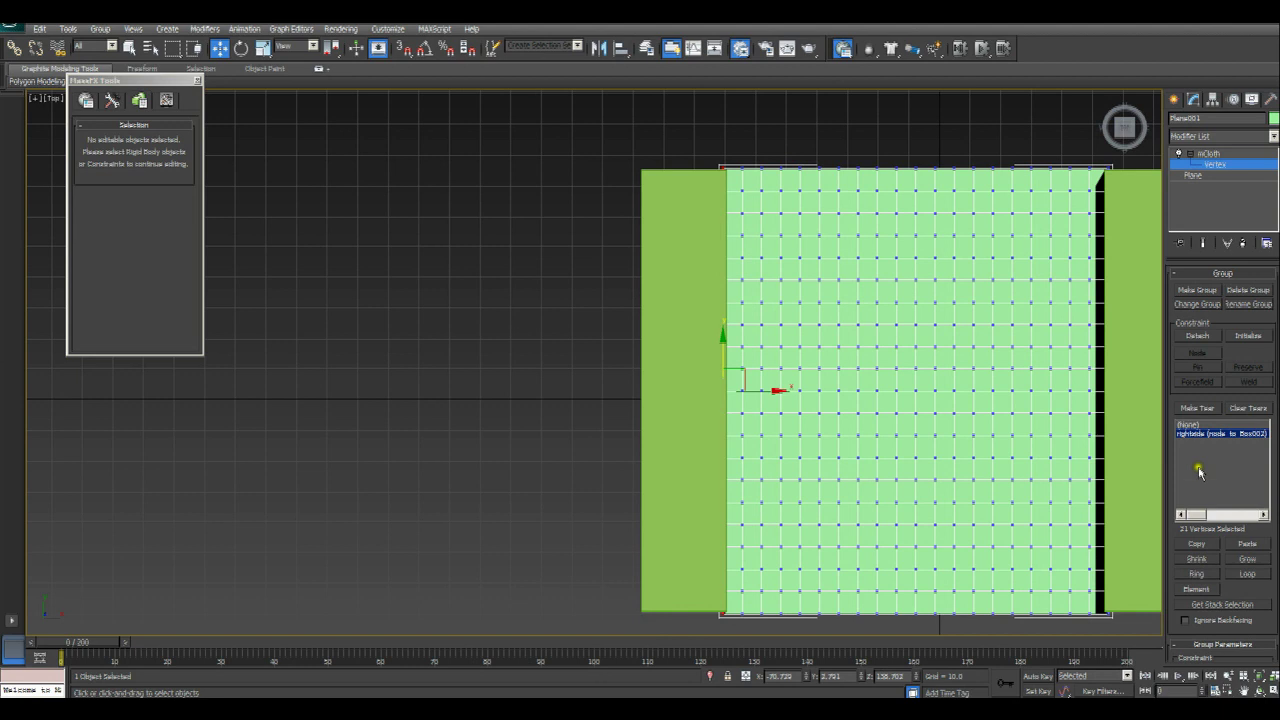
Make a 'leftside' group from the left-edge vertices and node-constrain it to Box001
{"action": "left_click", "coordinate": [1190, 291]}
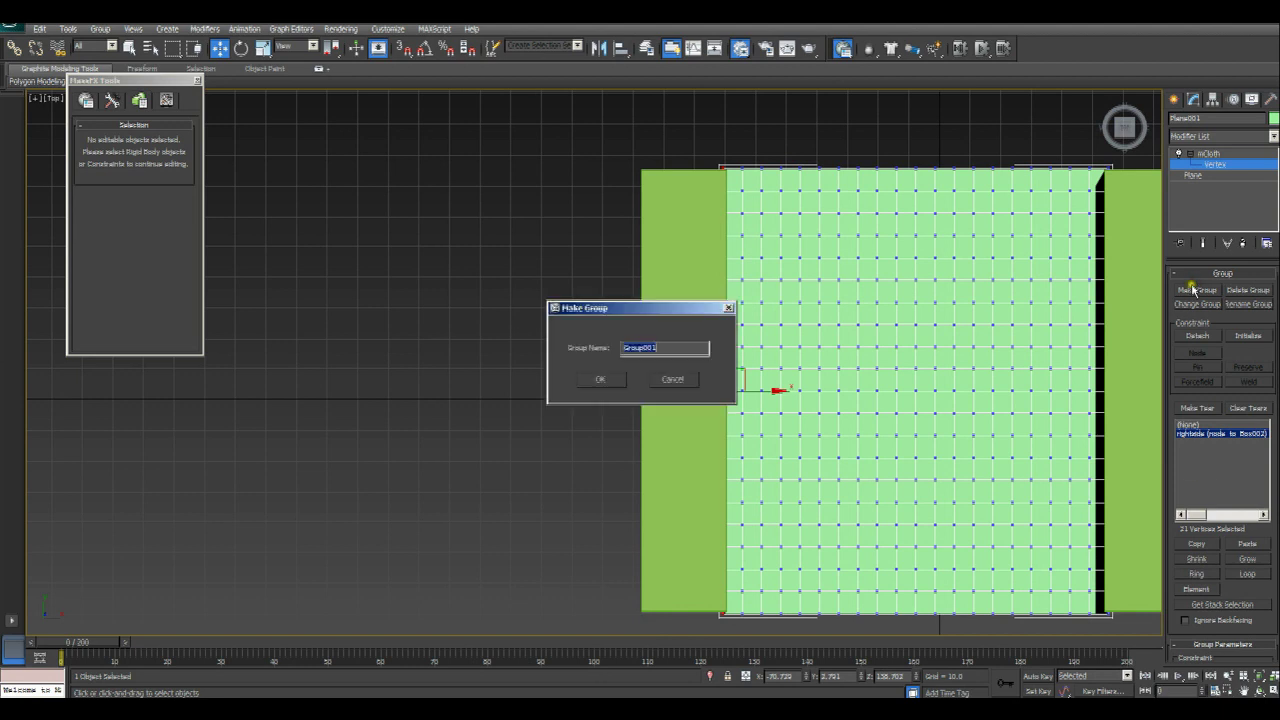
{"action": "left_click", "coordinate": [586, 376]}
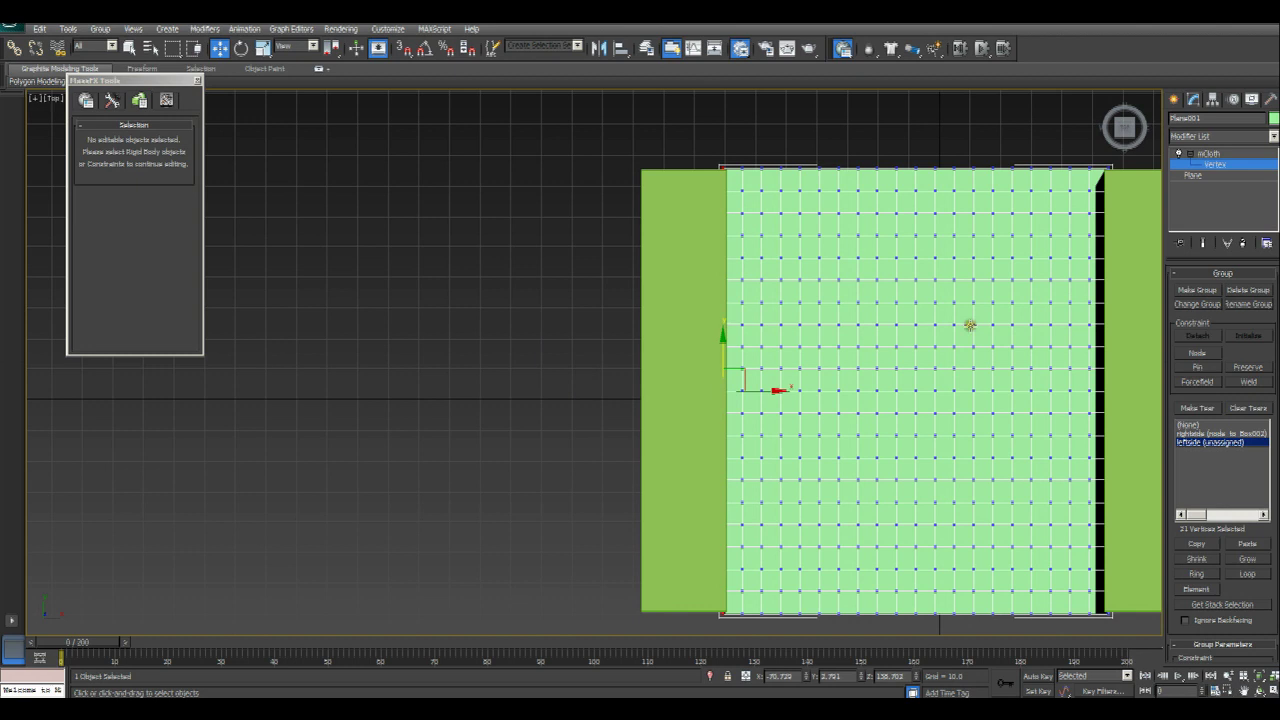
{"action": "left_click", "coordinate": [674, 376]}
{"action": "middle_click_drag", "start_coordinate": [834, 404], "coordinate": [776, 384]}
{"action": "key", "text": "p"}
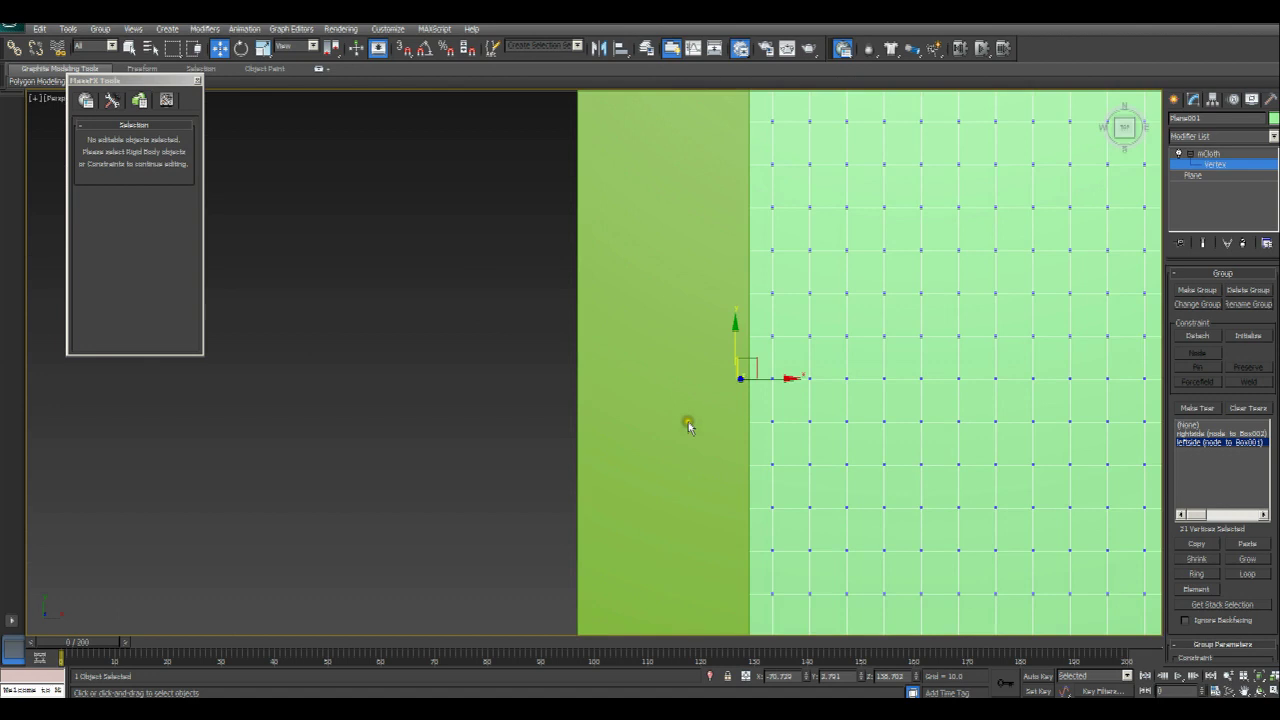
{"action": "middle_click_drag", "start_coordinate": [699, 440], "coordinate": [969, 296], "text": "alt"}
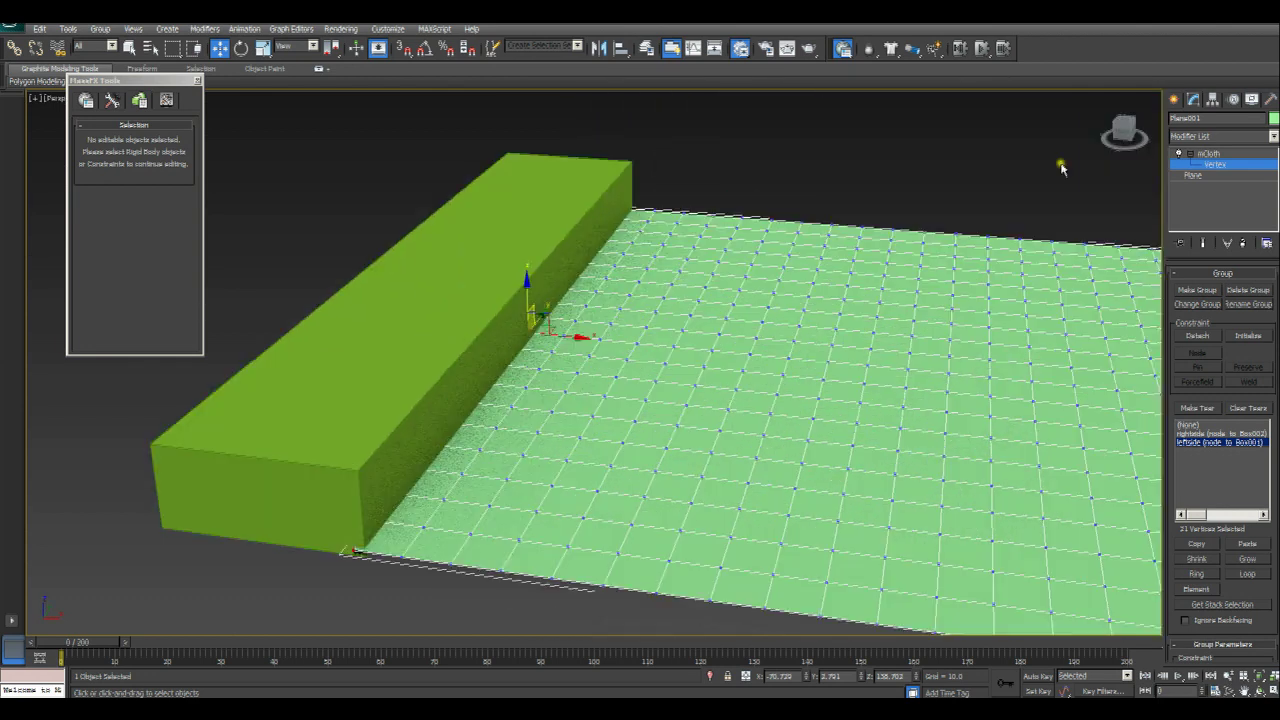
{"action": "left_click", "coordinate": [1216, 164]}
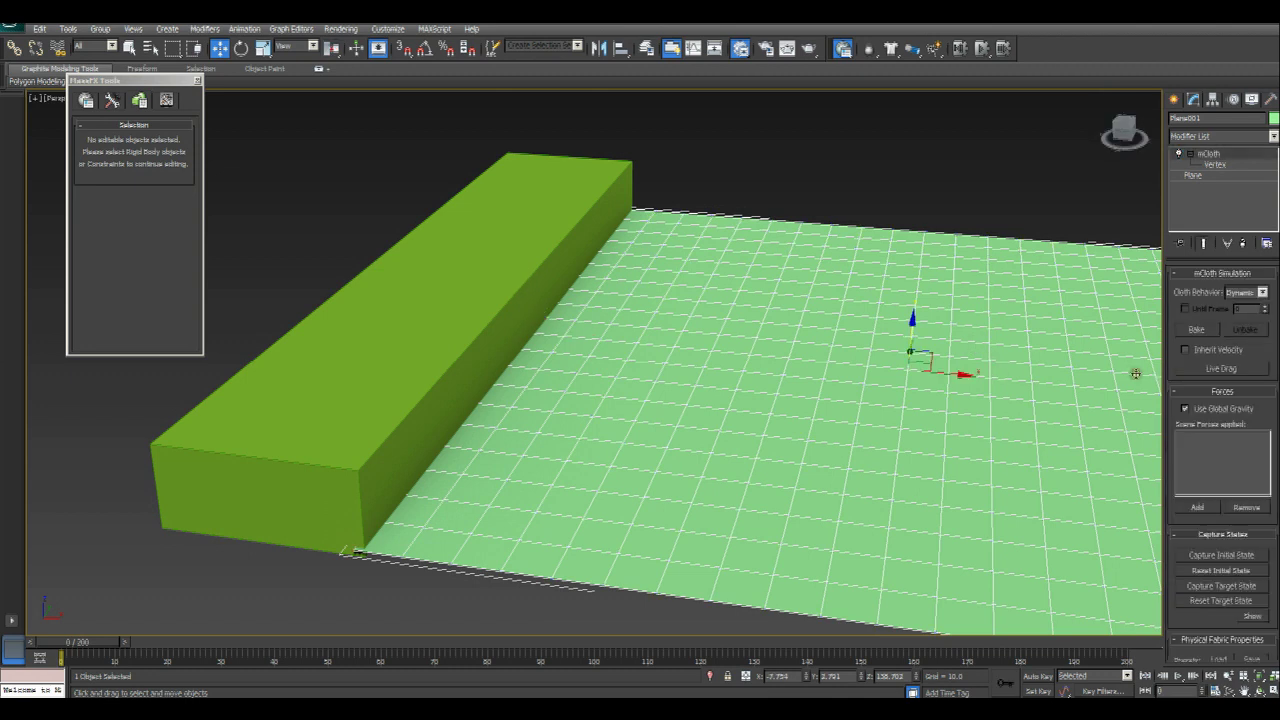
Run the simulation so the cloth stretches taut between both boxes
{"action": "middle_click_drag", "start_coordinate": [1134, 371], "coordinate": [934, 371], "text": "alt"}
{"action": "scroll", "coordinate": [638, 389], "scroll_direction": "down", "scroll_amount": 3}
{"action": "middle_click_drag", "start_coordinate": [638, 389], "coordinate": [783, 311]}
{"action": "left_click", "coordinate": [980, 50]}
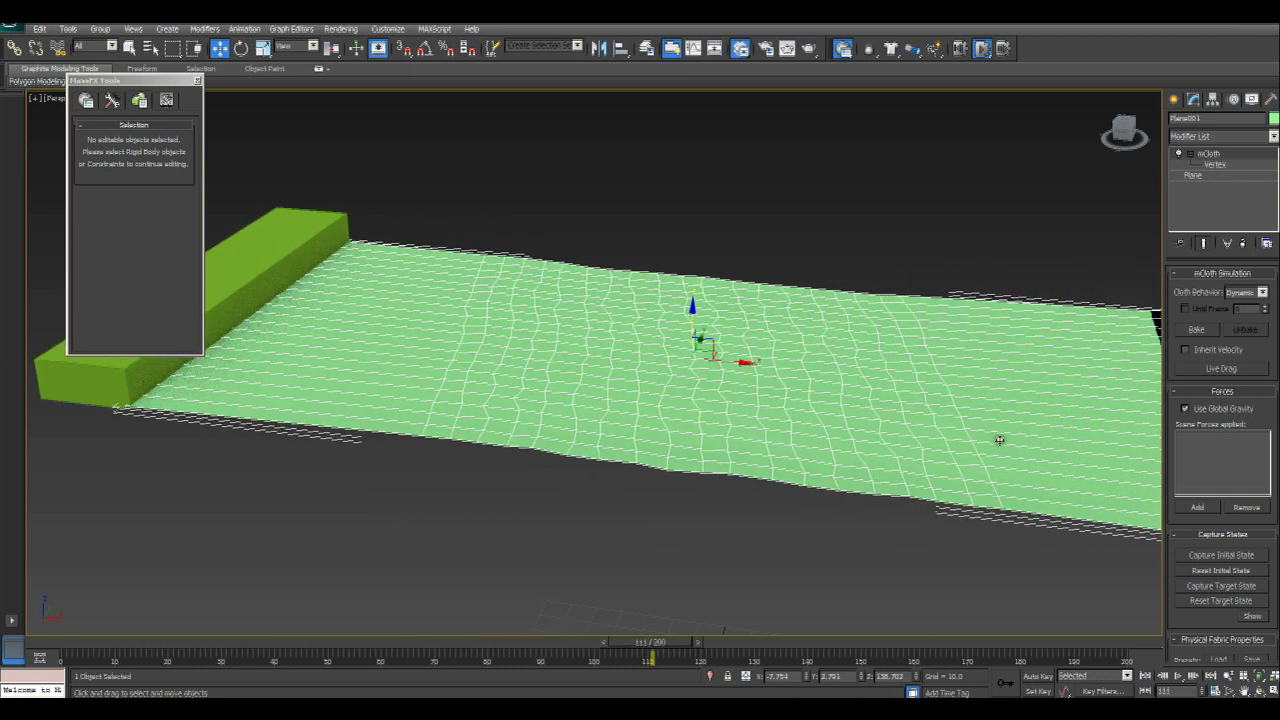
Scroll to Physical Fabric Properties and select the Stretchiness value of 0.2
{"action": "scroll", "coordinate": [823, 411], "scroll_direction": "down", "scroll_amount": 5}
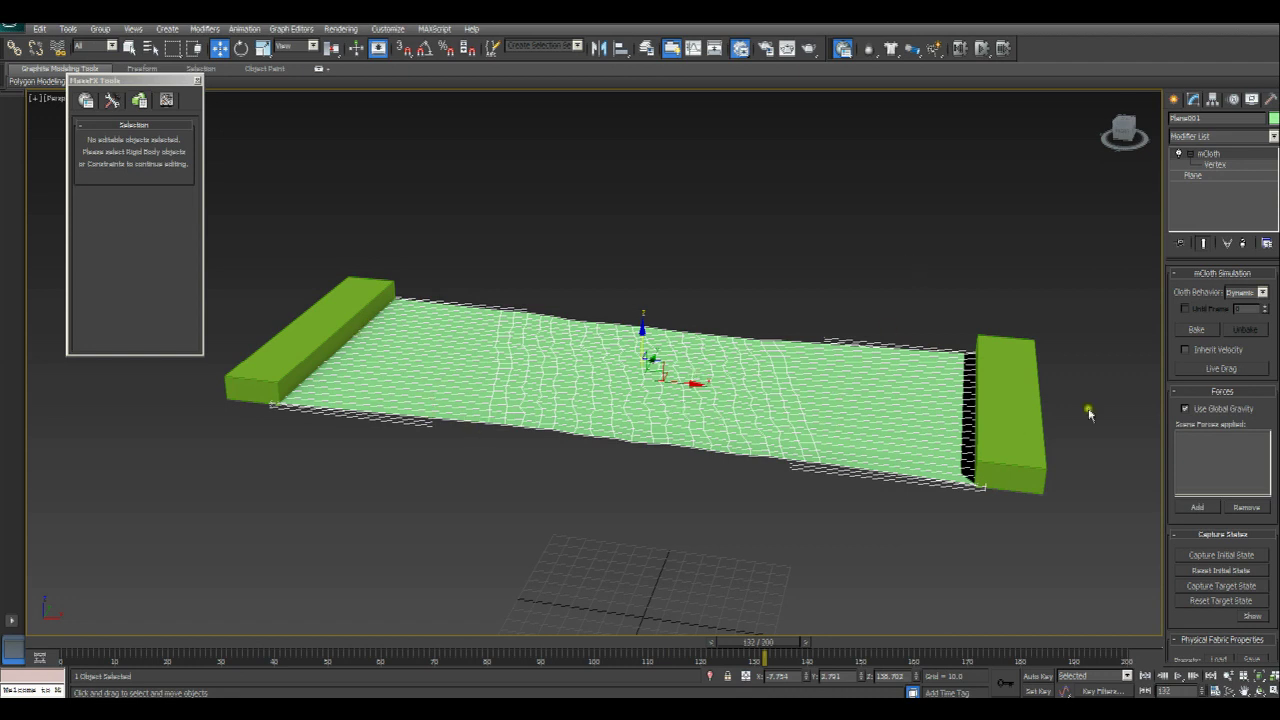
{"action": "scroll", "coordinate": [1175, 560], "scroll_direction": "down", "scroll_amount": 5}
{"action": "double_click", "coordinate": [1235, 458]}
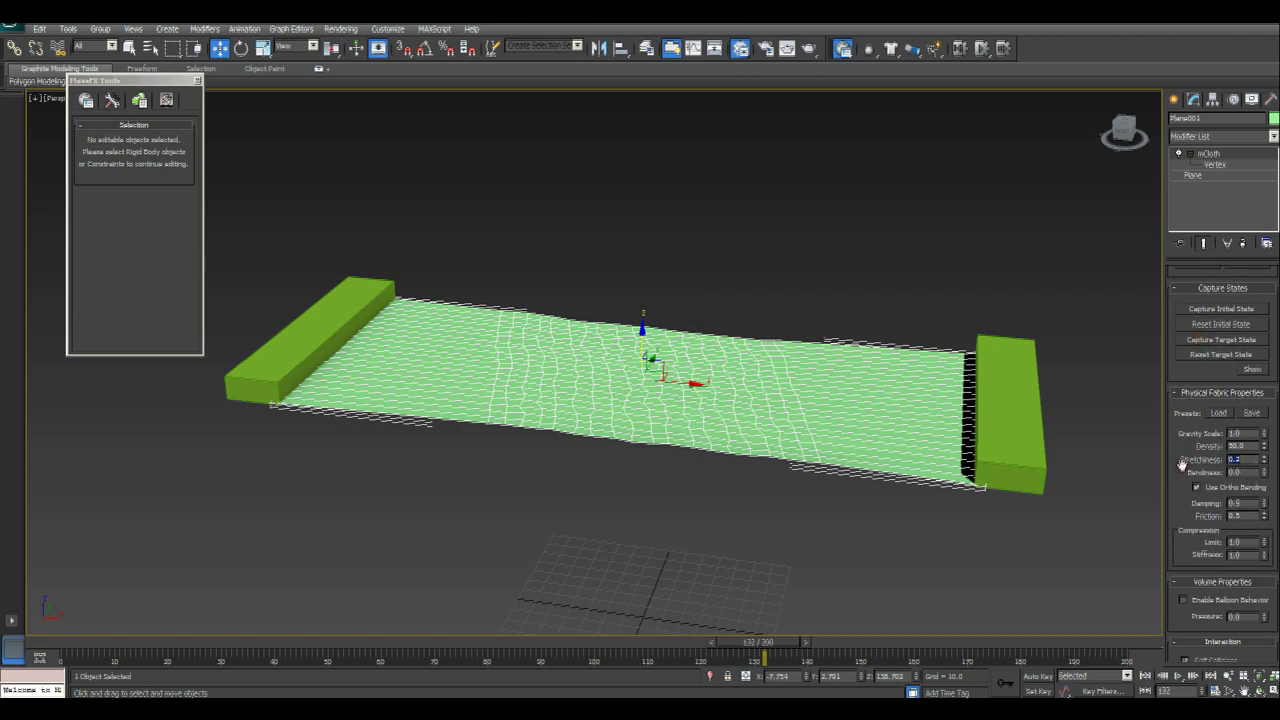
Reset, replay, and reset the cloth simulation back to flat
{"action": "left_click", "coordinate": [961, 49]}
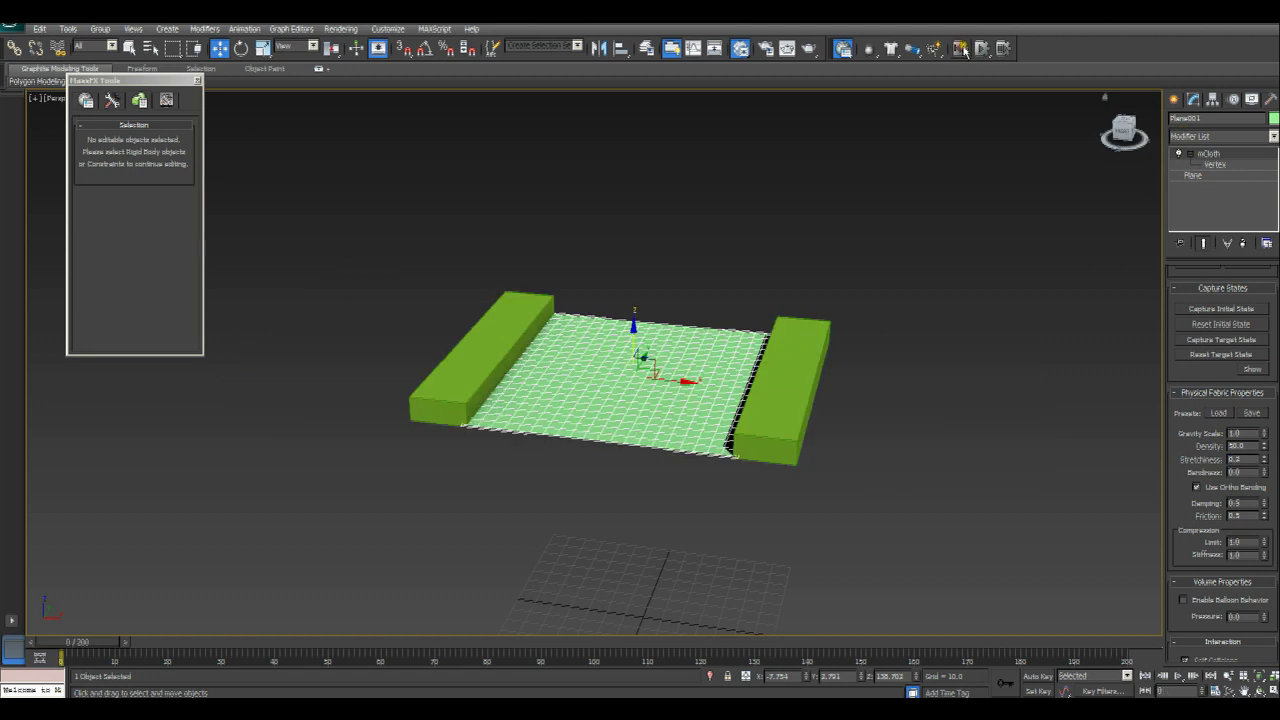
{"action": "left_click", "coordinate": [983, 49]}
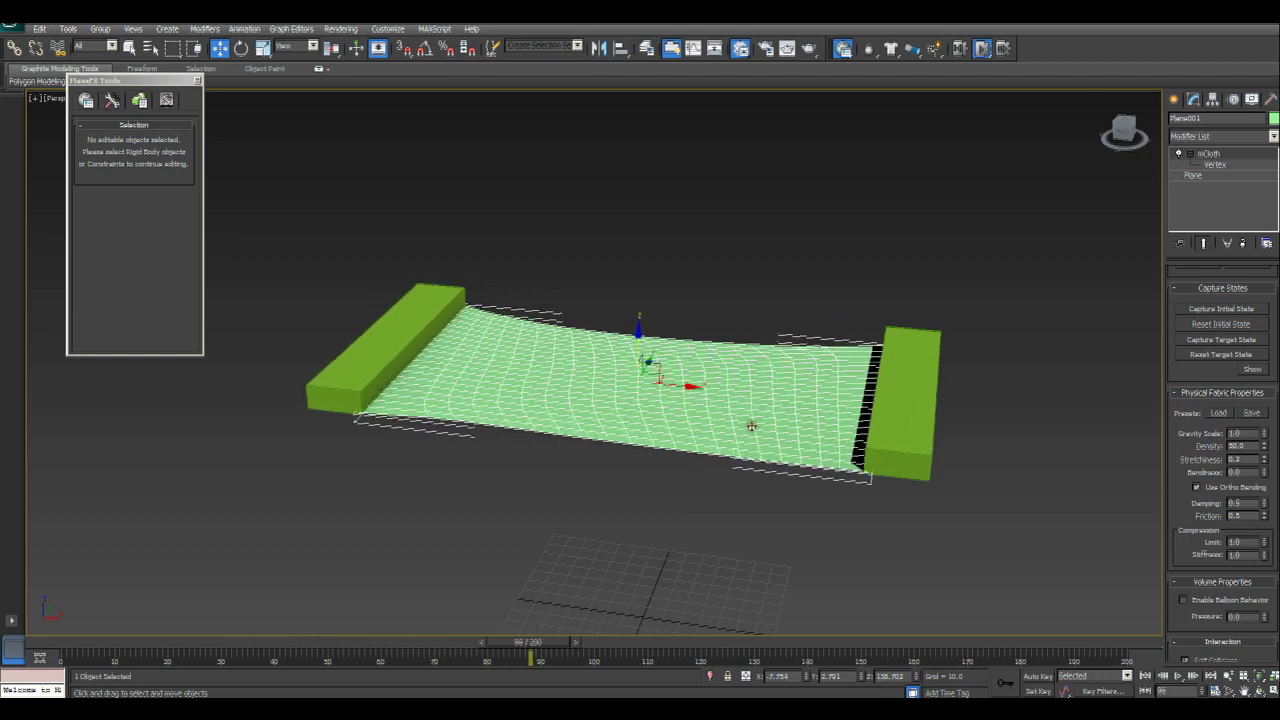
{"action": "left_click", "coordinate": [958, 48]}
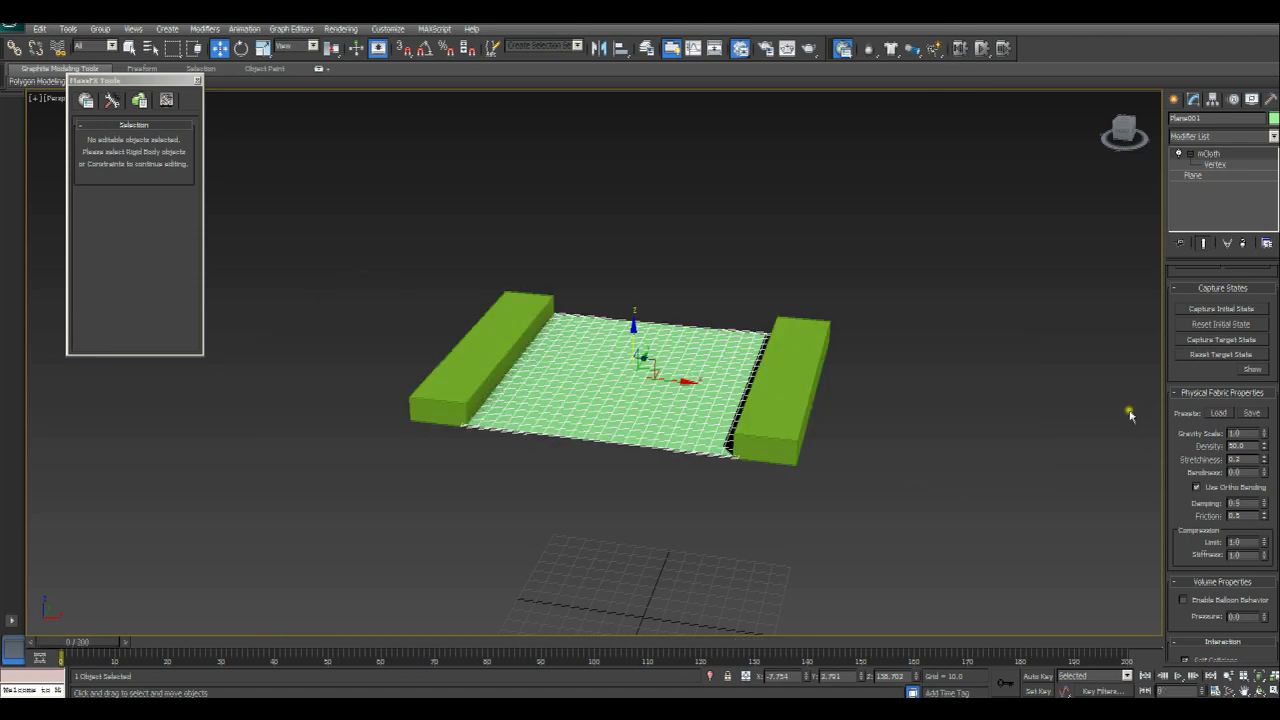
Set the cloth's Bendiness to 0.95
{"action": "double_click", "coordinate": [1238, 471]}
{"action": "type", "text": "0.95"}
{"action": "key", "text": "Return"}
{"action": "middle_click_drag", "start_coordinate": [711, 460], "coordinate": [743, 480], "text": "alt"}
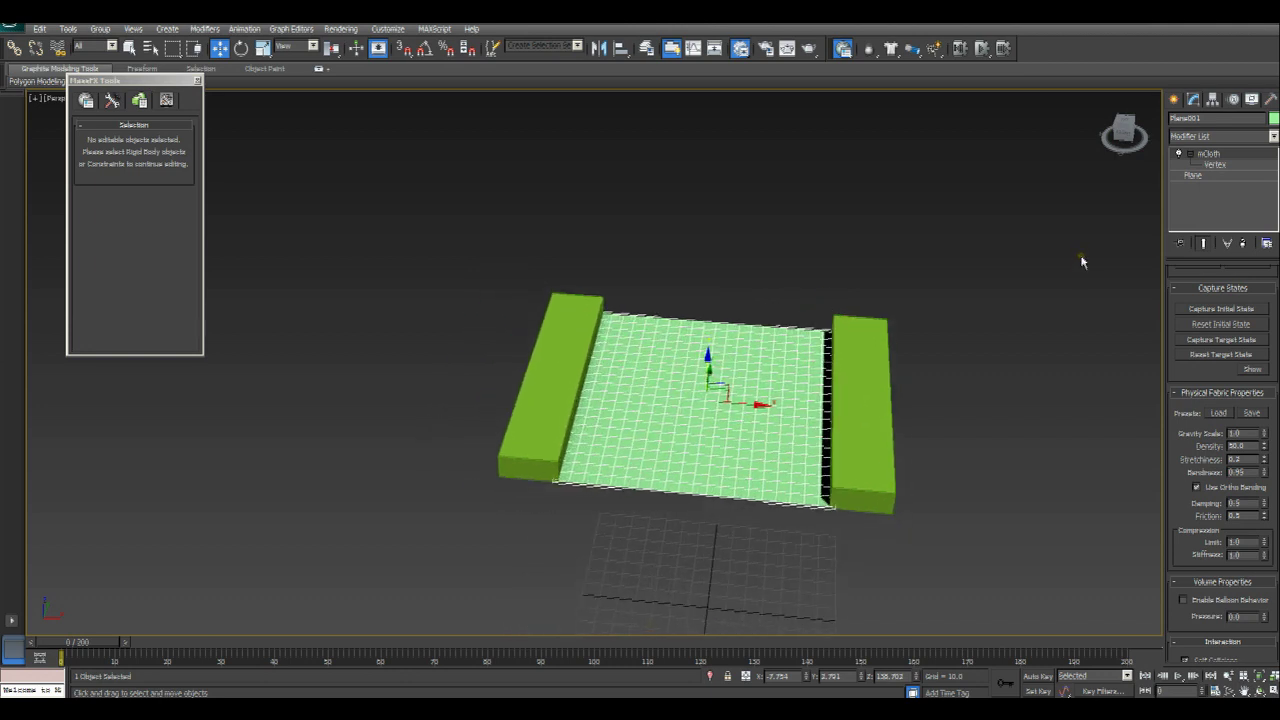
In Top view at mCloth Vertex level, select the vertex column down the cloth's middle
{"action": "key", "text": "t"}
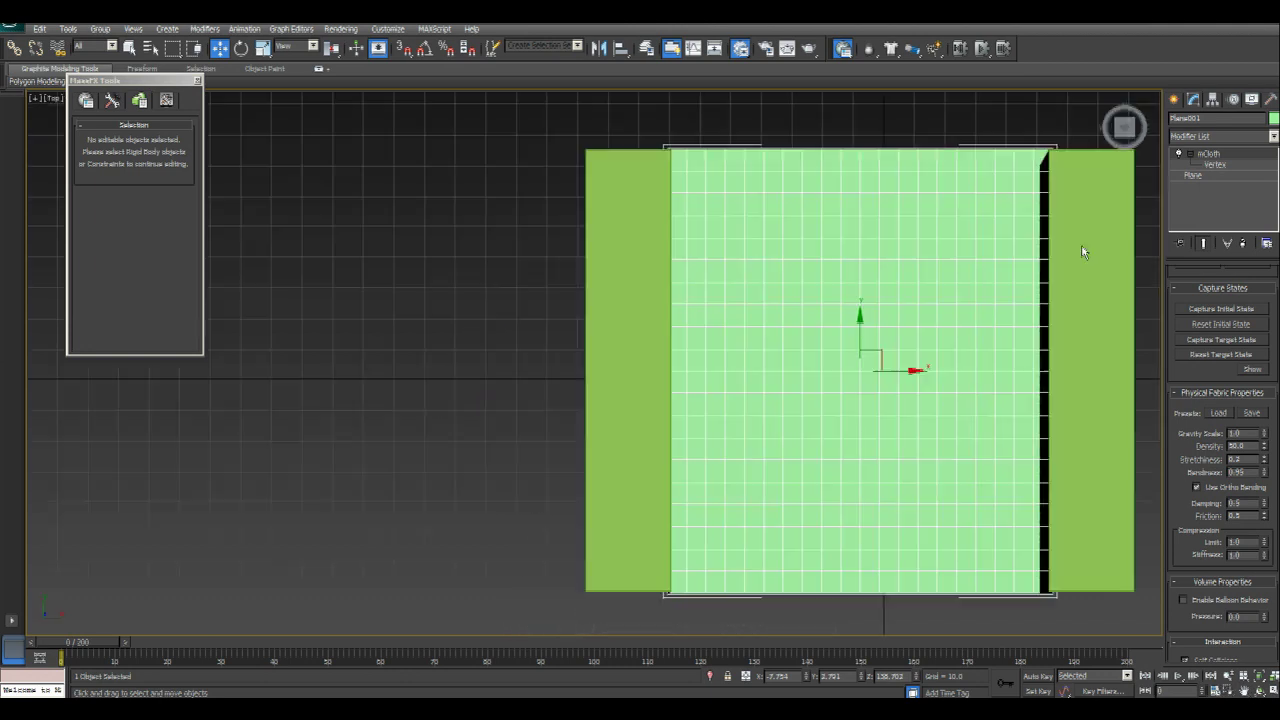
{"action": "middle_click_drag", "start_coordinate": [894, 380], "coordinate": [829, 363]}
{"action": "left_click", "coordinate": [1209, 164]}
{"action": "left_click", "coordinate": [1208, 163]}
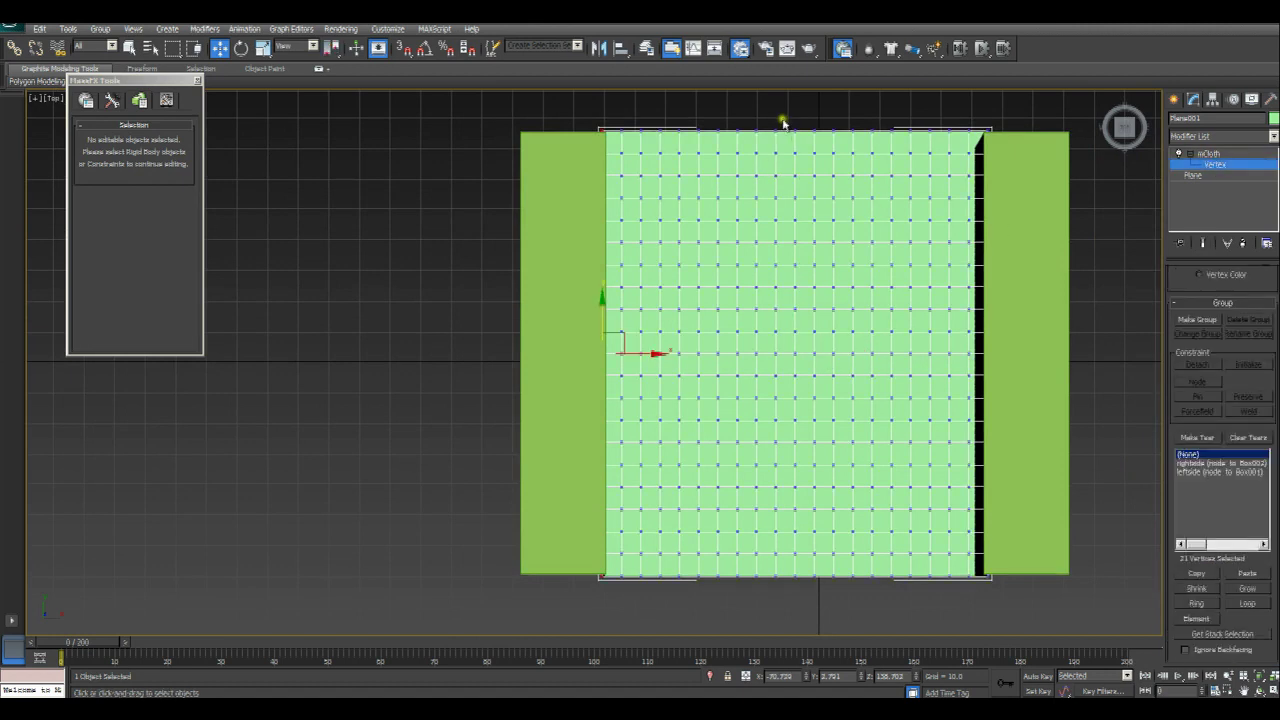
{"action": "left_click_drag", "start_coordinate": [785, 117], "coordinate": [806, 610]}
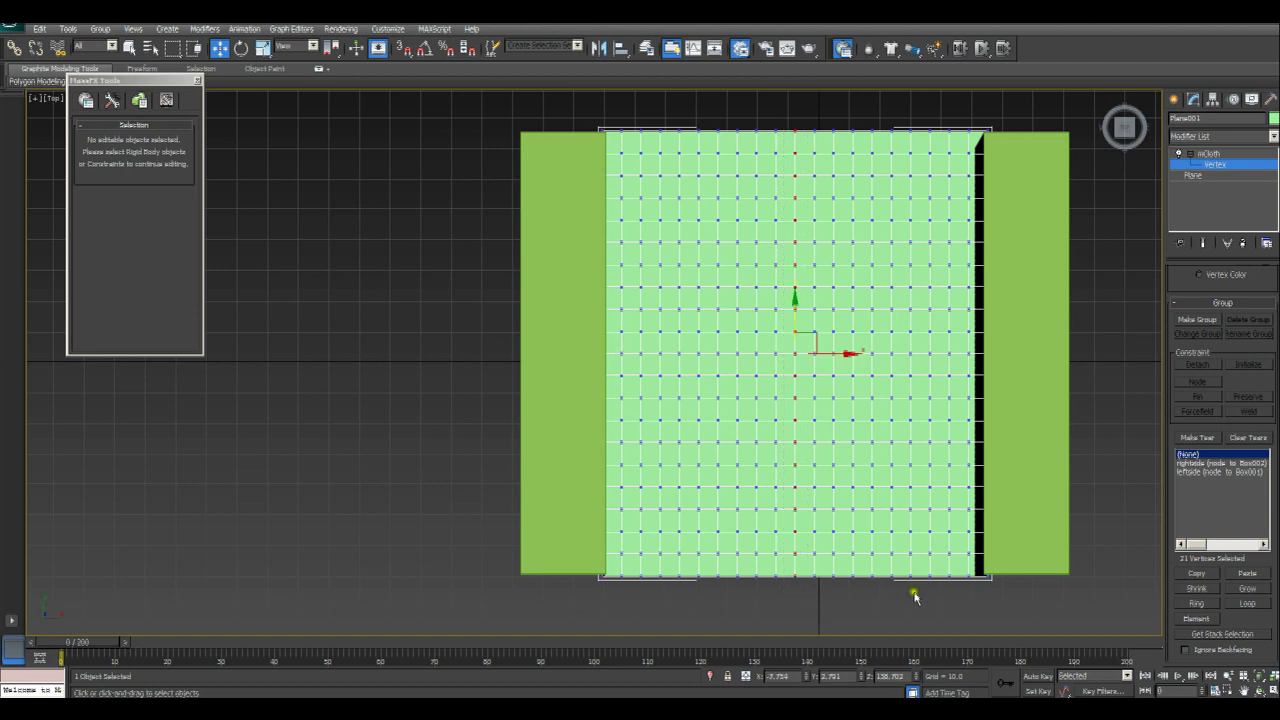
Make the selection a tear group named TearGroup and return to the mCloth level
{"action": "left_click", "coordinate": [1194, 439]}
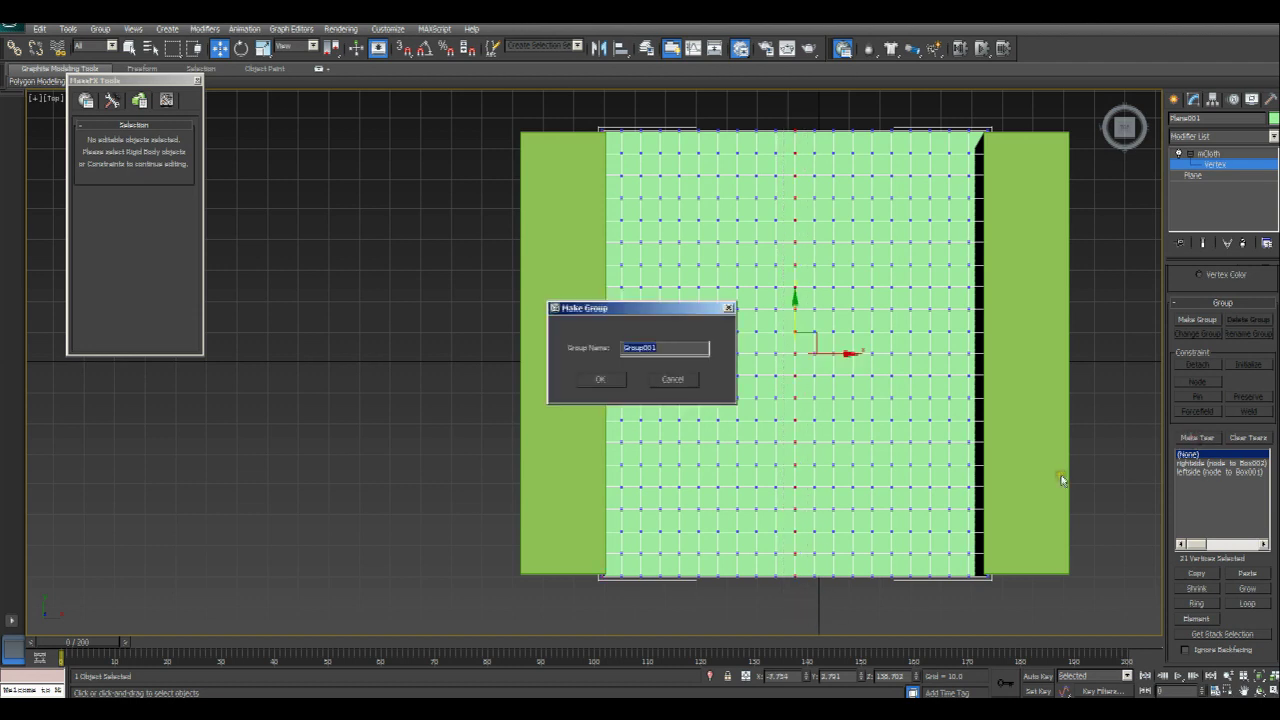
{"action": "type", "text": "Tea"}
{"action": "key", "text": "Return"}
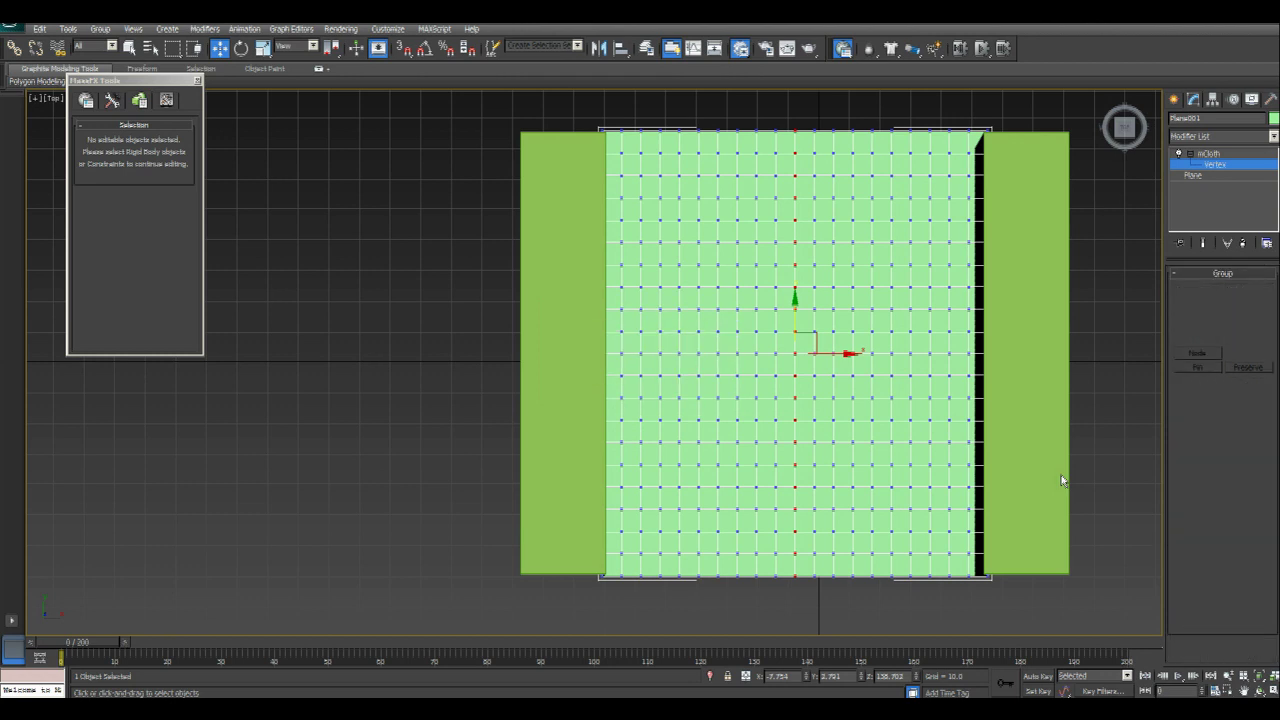
{"action": "left_click", "coordinate": [1228, 155]}
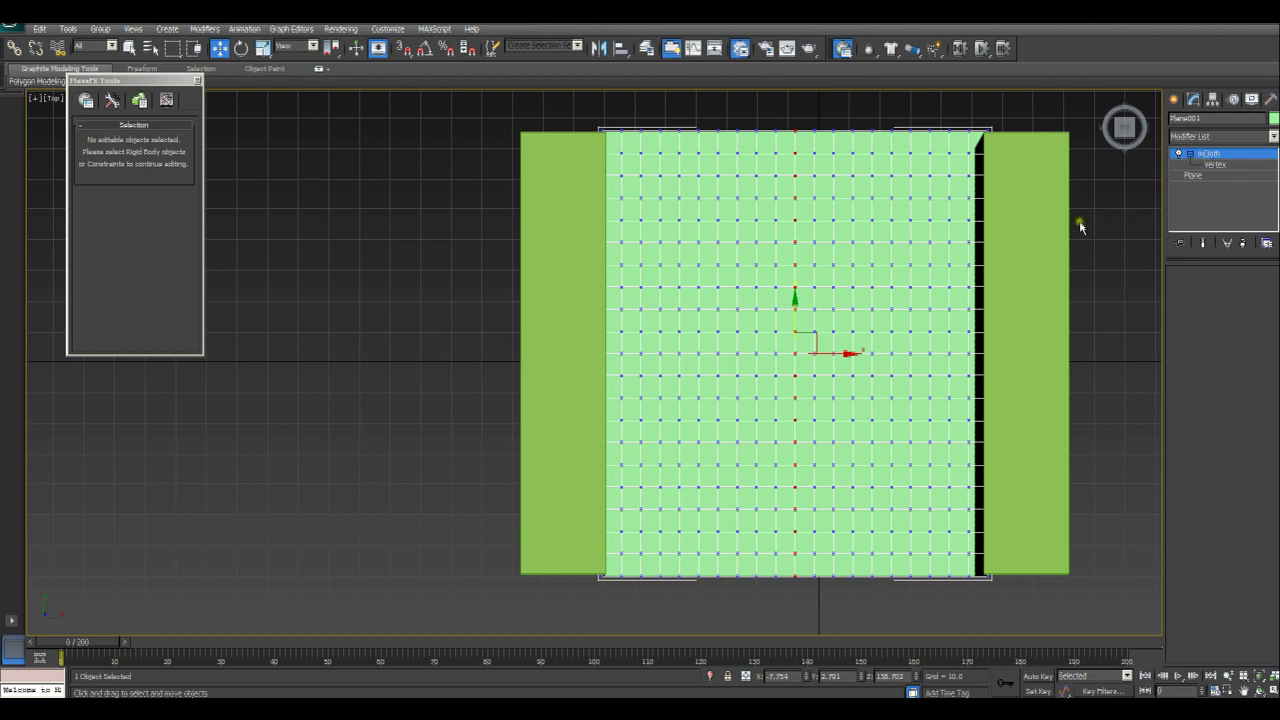
Run the MassFX simulation in a tilted perspective view and inspect the cloth torn into two halves
{"action": "key", "text": "p"}
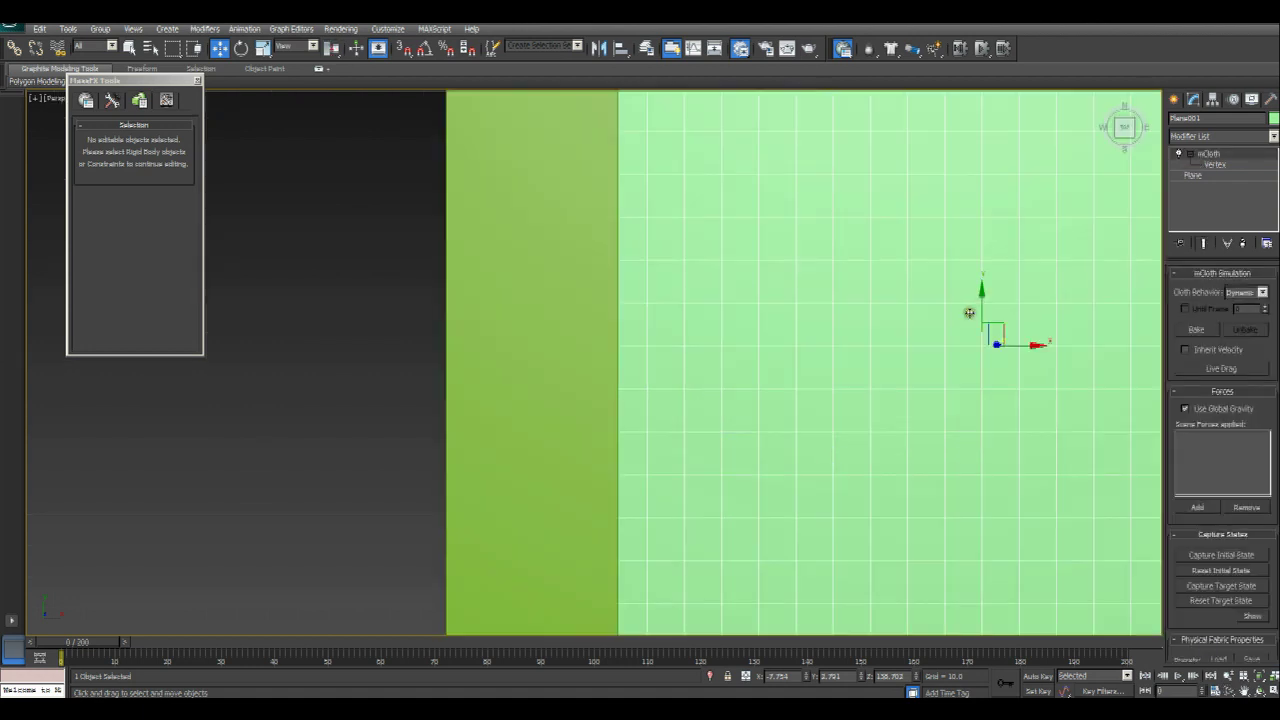
{"action": "middle_click_drag", "start_coordinate": [1000, 417], "coordinate": [930, 310]}
{"action": "scroll", "coordinate": [930, 310], "scroll_direction": "down", "scroll_amount": 5}
{"action": "middle_click_drag", "start_coordinate": [853, 329], "coordinate": [821, 377], "text": "alt"}
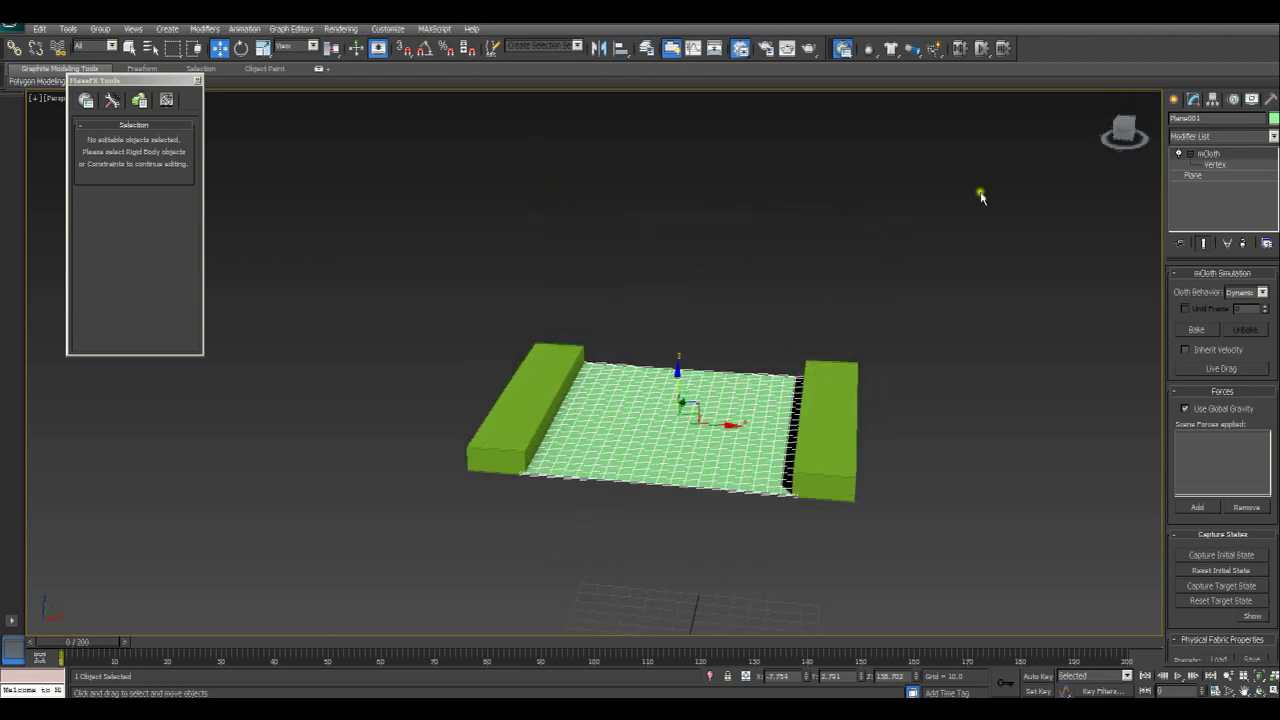
{"action": "left_click", "coordinate": [981, 48]}
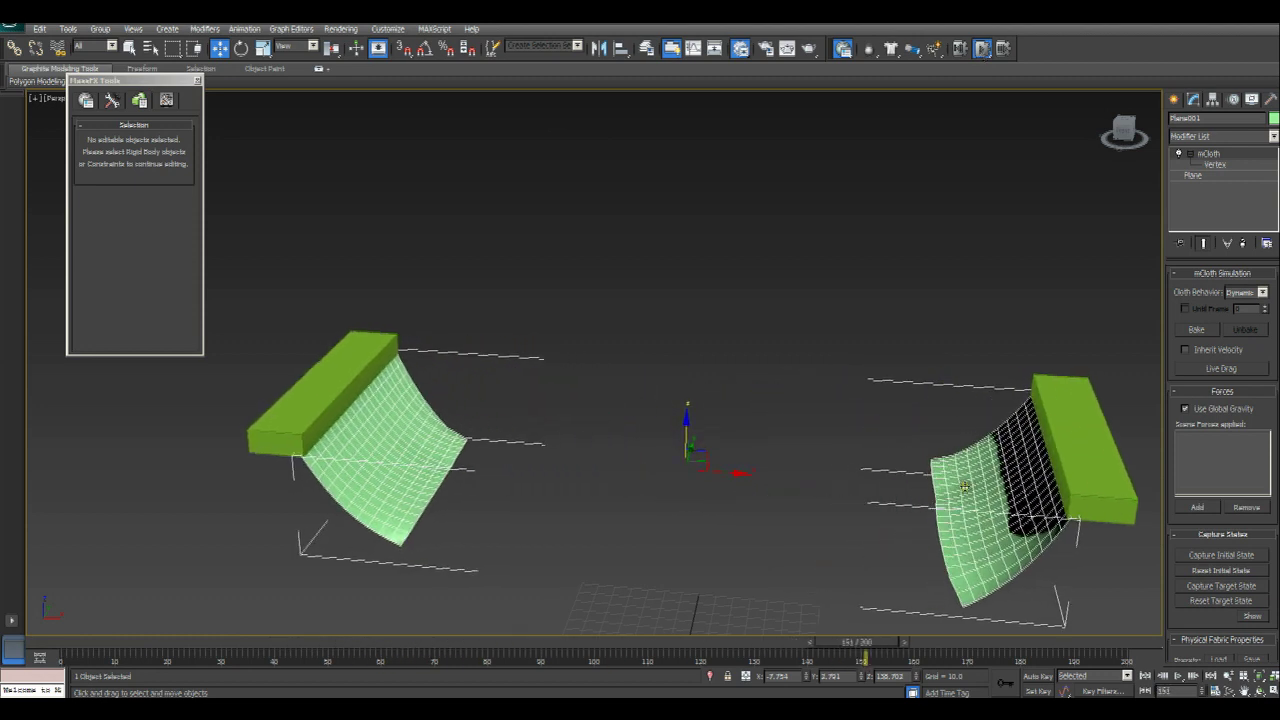
{"action": "middle_click_drag", "start_coordinate": [751, 363], "coordinate": [760, 287], "text": "alt"}
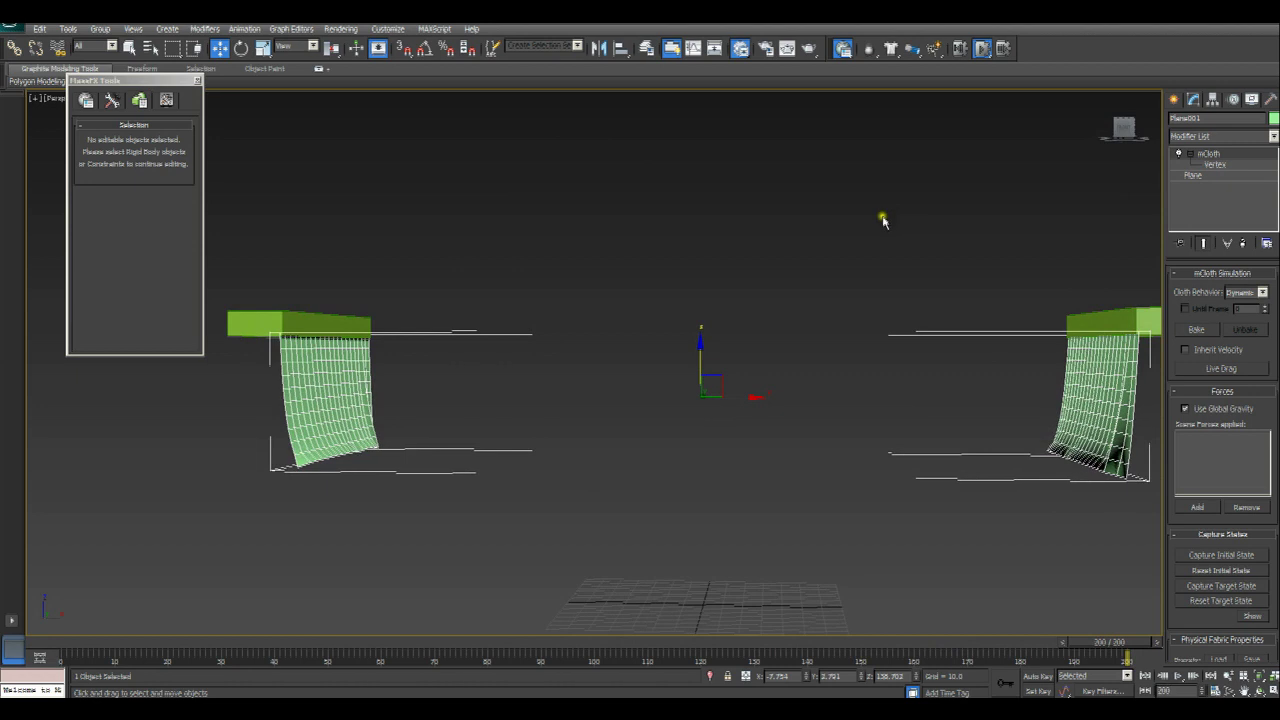
Reset the cloth simulation to frame 0 and bring up the mCloth Tearing rollout with Allow Tearing
{"action": "left_click", "coordinate": [960, 50]}
{"action": "scroll", "coordinate": [1245, 412], "scroll_direction": "down", "scroll_amount": 10}
{"action": "scroll", "coordinate": [1200, 468], "scroll_direction": "down", "scroll_amount": 4}
{"action": "scroll", "coordinate": [1196, 484], "scroll_direction": "down", "scroll_amount": 2}
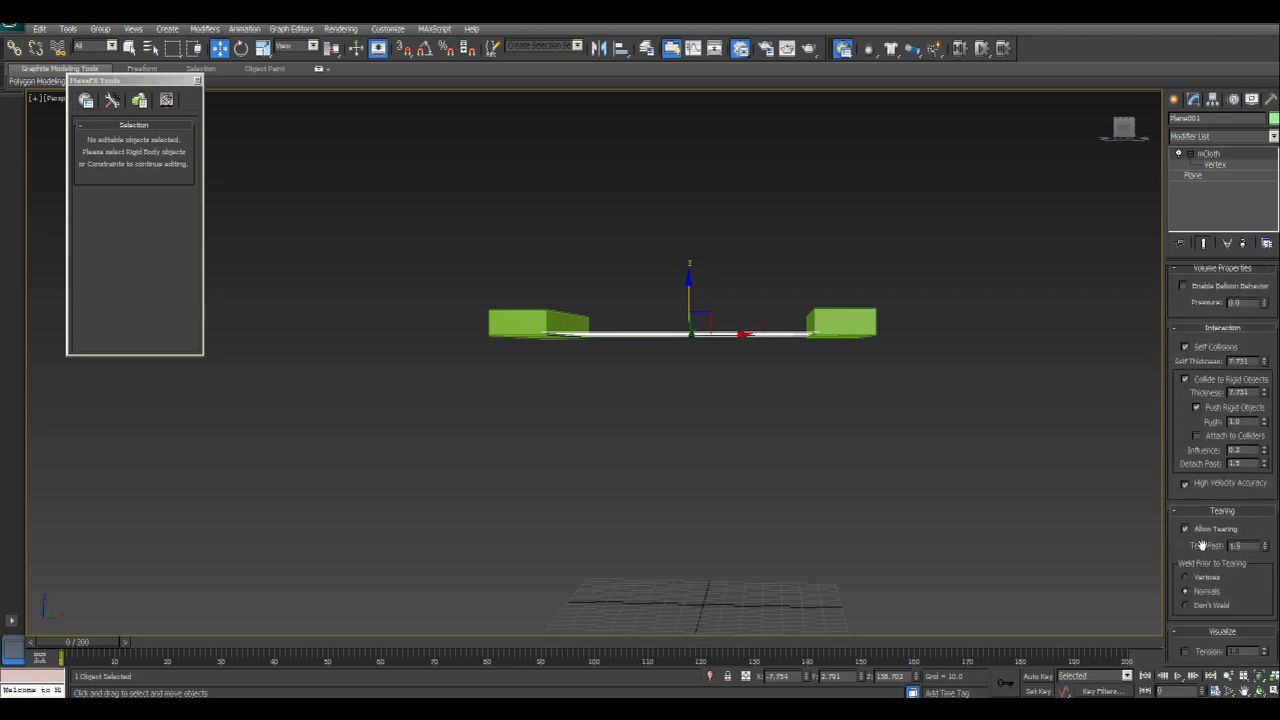